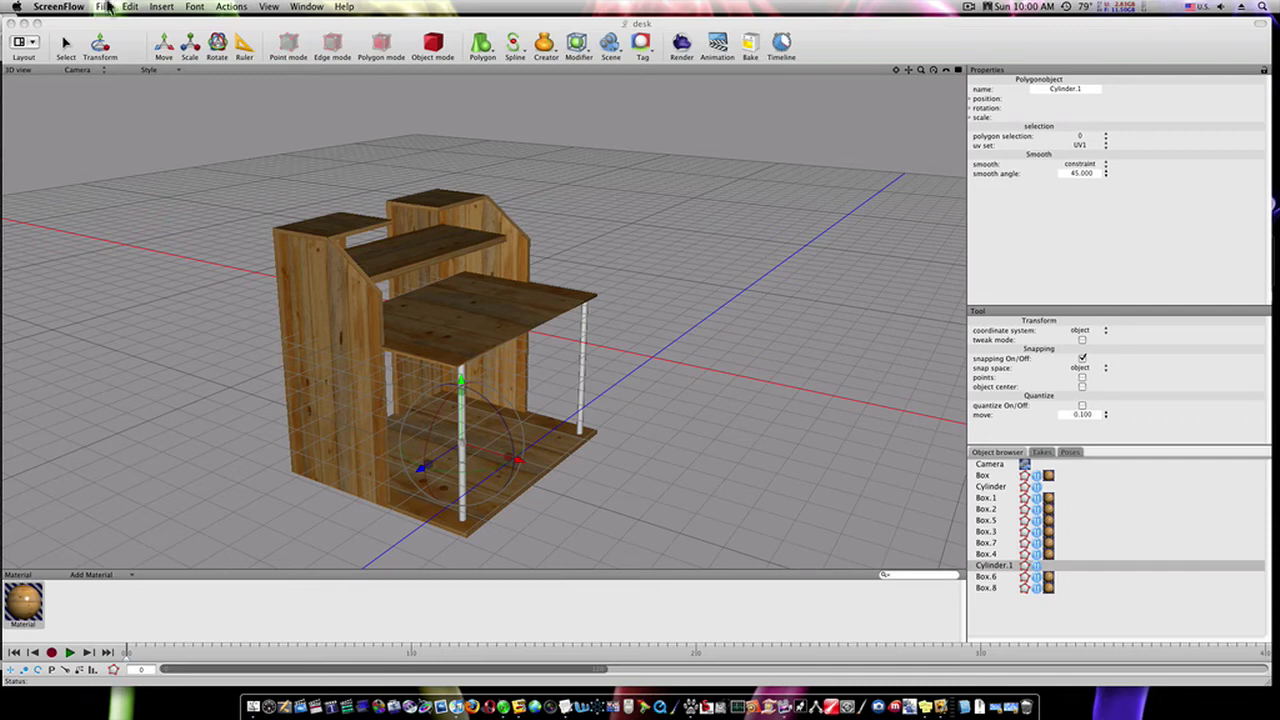
Step: Bring the Cheetah3D desk scene window forward and open the Cheetah3D menu
{"action": "left_click", "coordinate": [123, 35]}
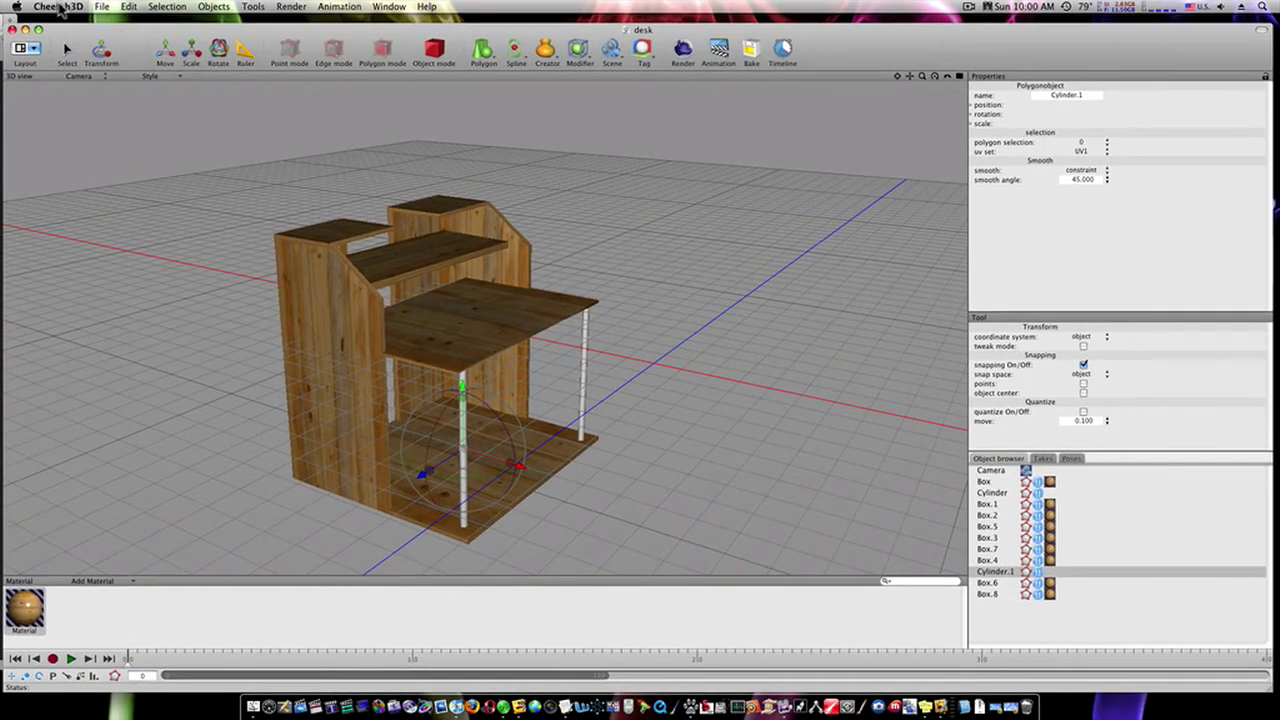
{"action": "left_click", "coordinate": [58, 7]}
Step: Quit Cheetah3D, launch Pixelmator, and arrange the example cloud image window and colour palettes
{"action": "left_click", "coordinate": [100, 126]}
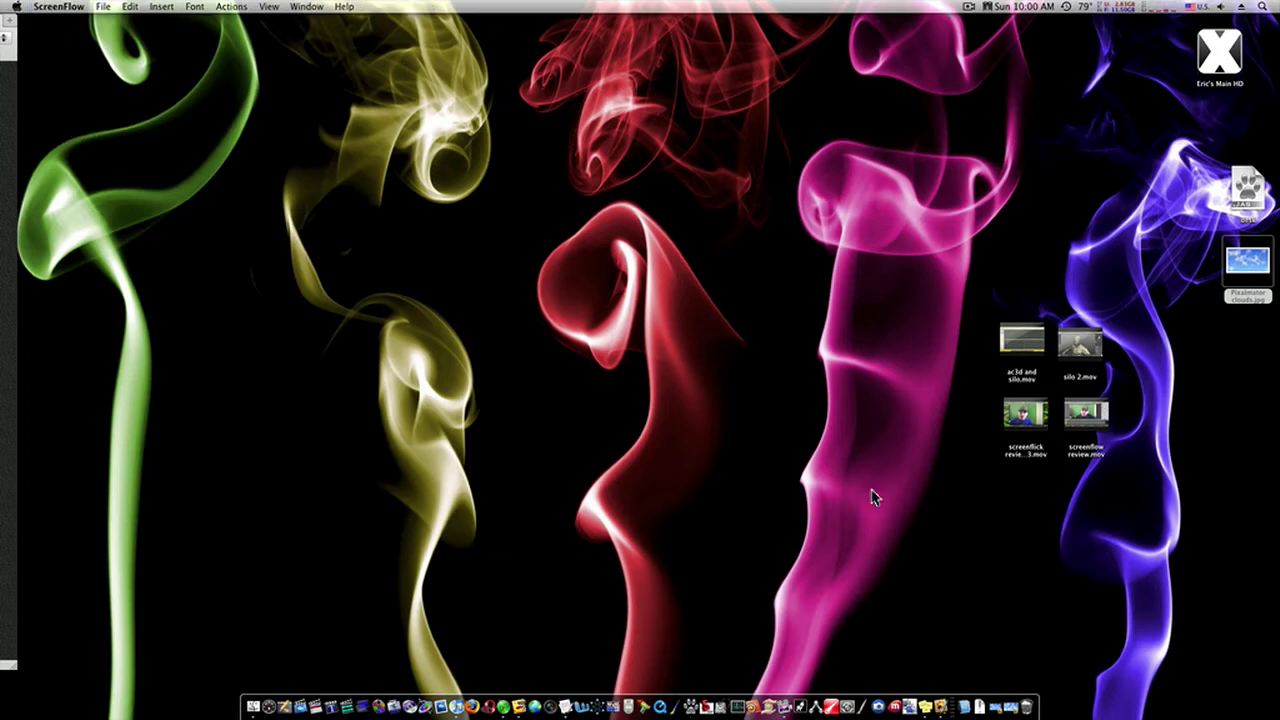
{"action": "left_click", "coordinate": [937, 706]}
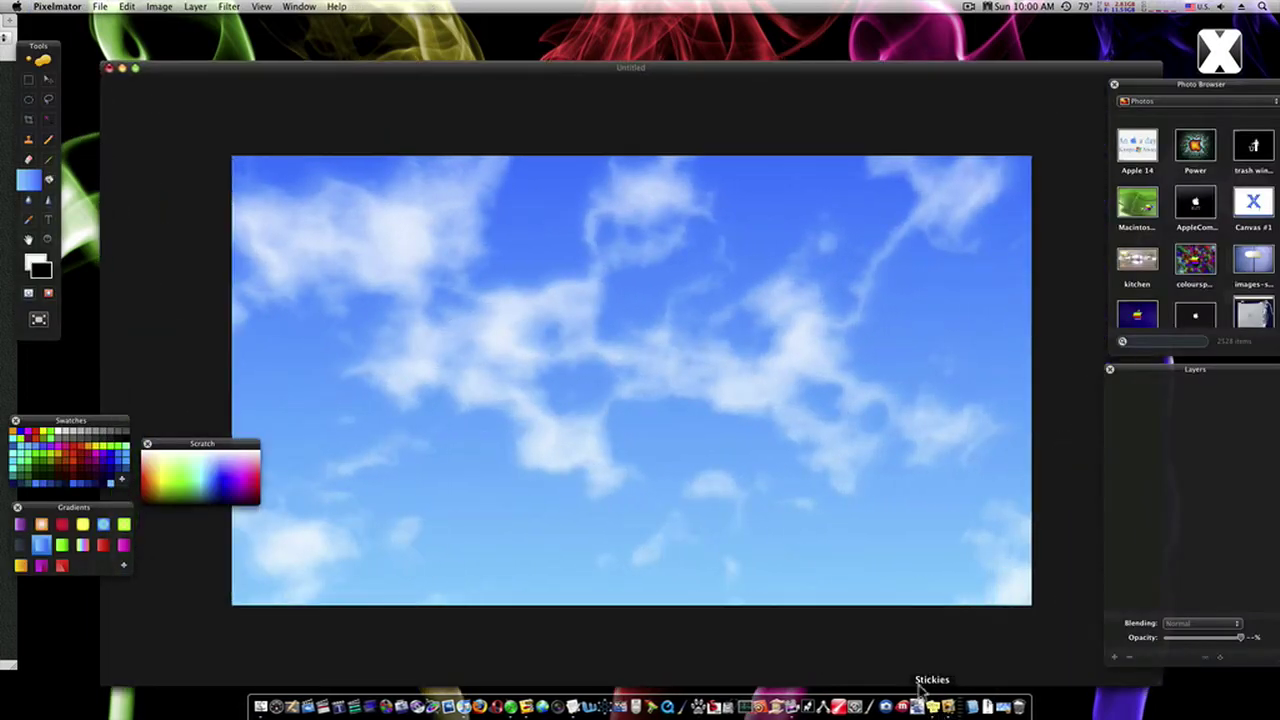
{"action": "mouse_move", "coordinate": [577, 72]}
{"action": "left_mouse_down"}
{"action": "mouse_move", "coordinate": [554, 54]}
{"action": "mouse_move", "coordinate": [550, 27]}
{"action": "left_mouse_up"}
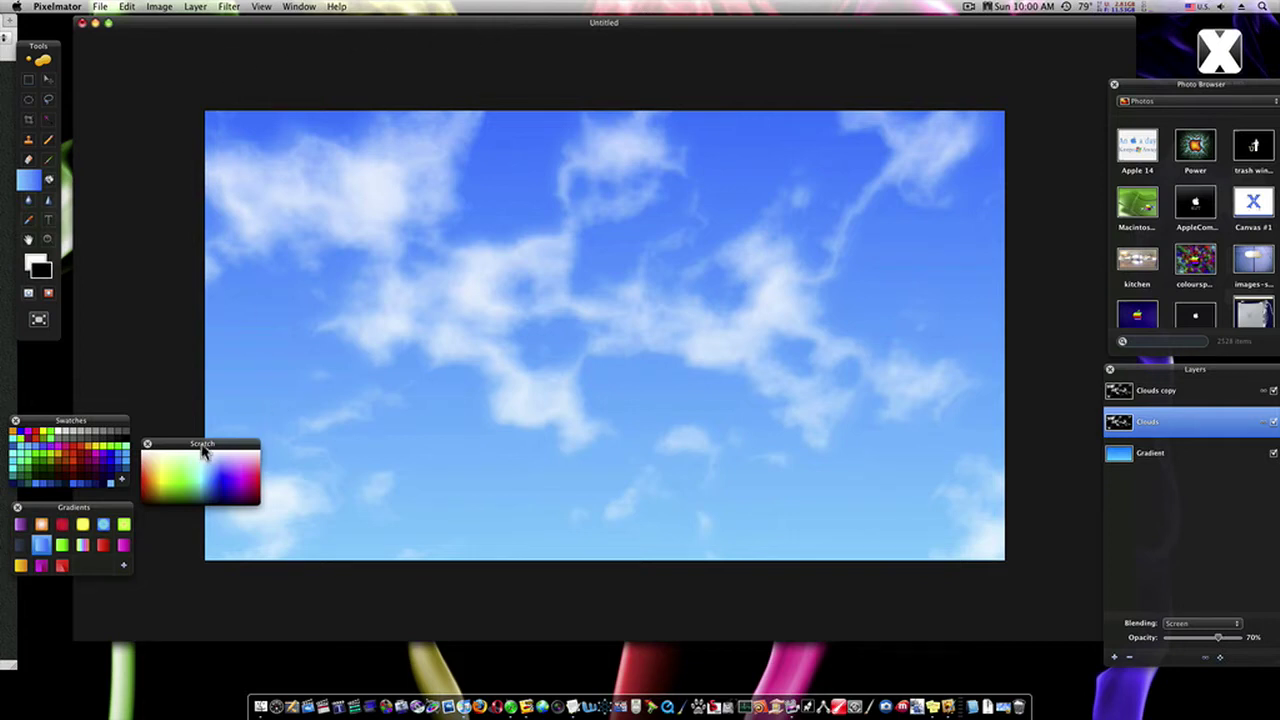
{"action": "mouse_move", "coordinate": [209, 449]}
{"action": "left_mouse_down"}
{"action": "mouse_move", "coordinate": [202, 414]}
{"action": "mouse_move", "coordinate": [78, 366]}
{"action": "mouse_move", "coordinate": [90, 342]}
{"action": "mouse_move", "coordinate": [97, 353]}
{"action": "left_mouse_up"}
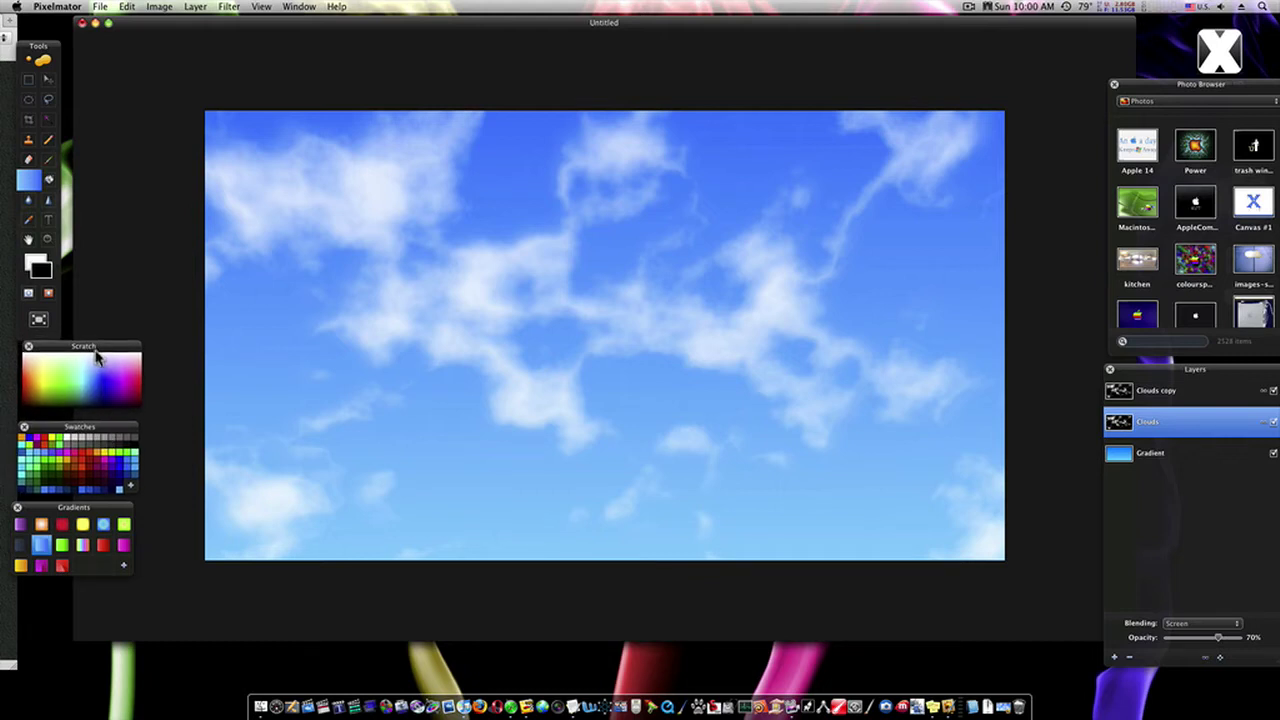
Step: Minimize the finished example and create a new blank image
{"action": "left_click", "coordinate": [95, 23]}
{"action": "left_click", "coordinate": [100, 7]}
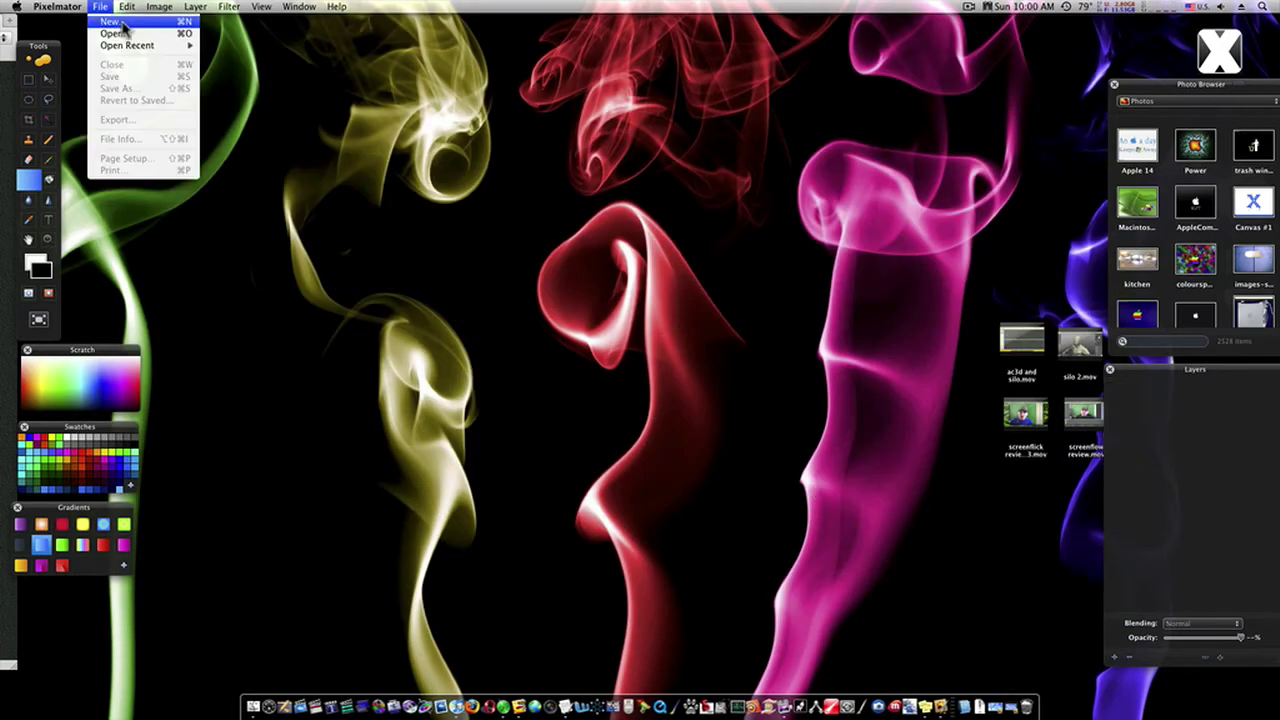
{"action": "left_click", "coordinate": [708, 268]}
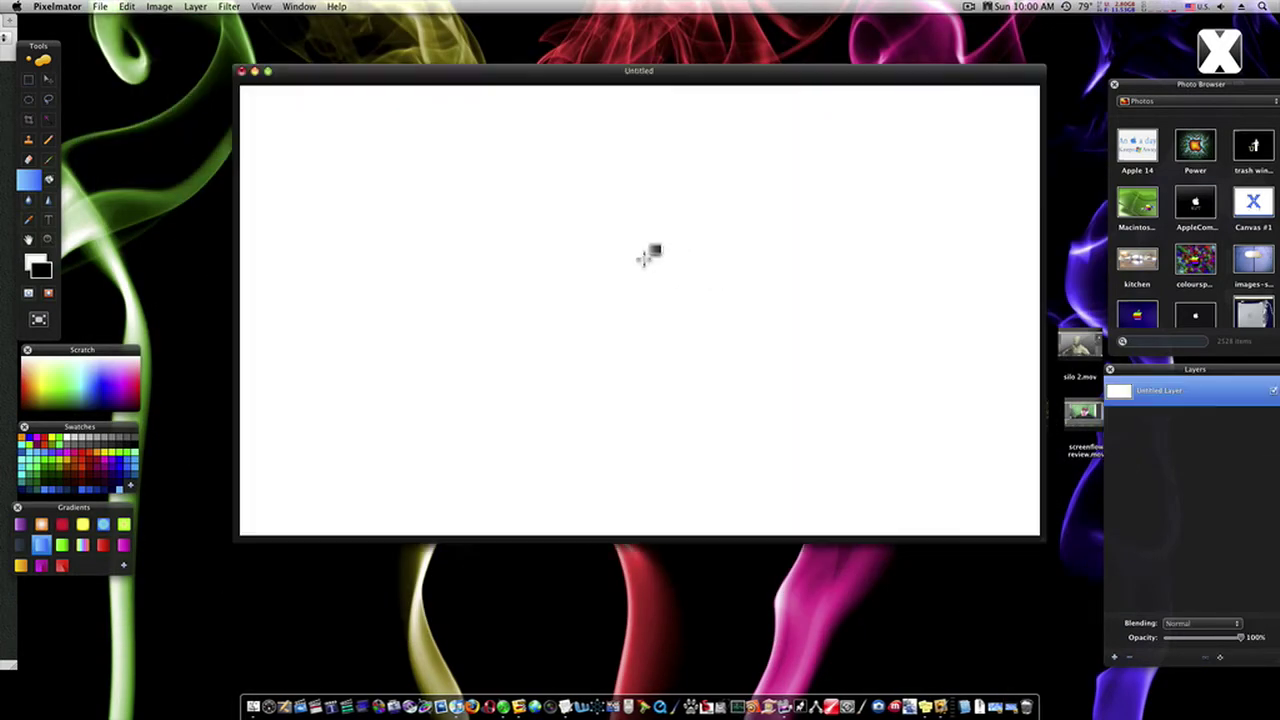
{"action": "left_click_drag", "start_coordinate": [666, 80], "coordinate": [590, 58]}
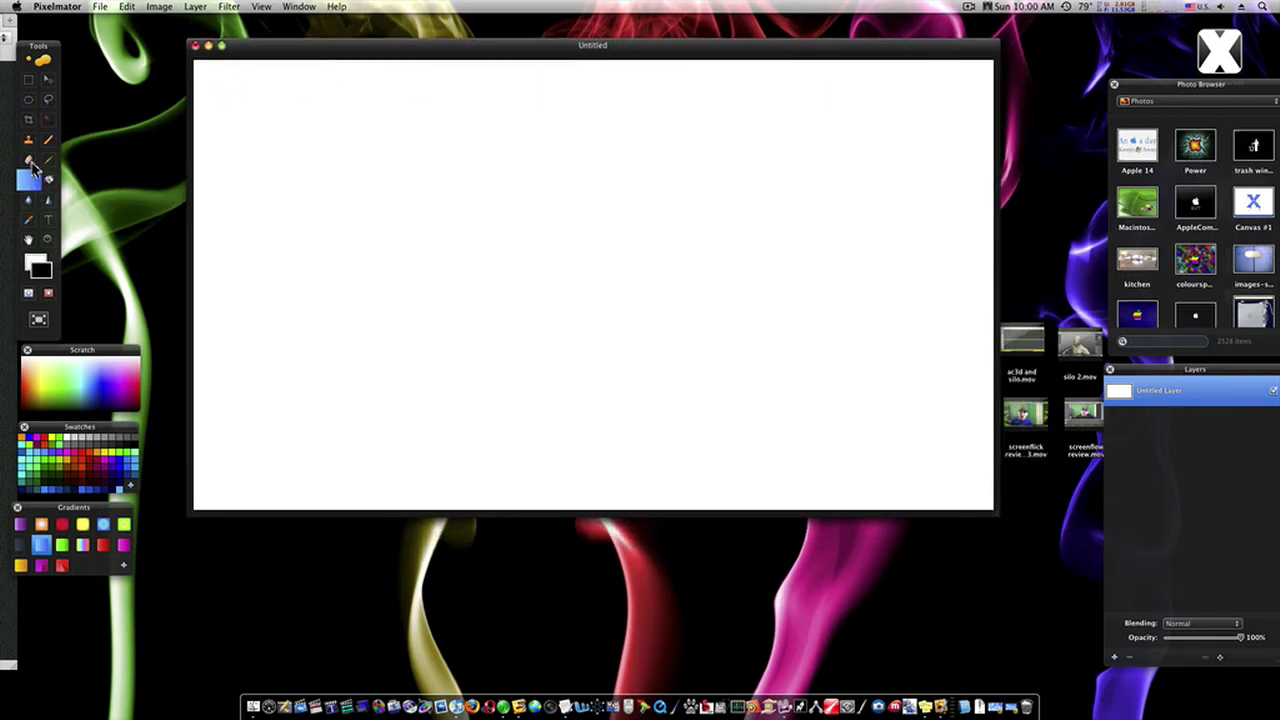
Step: Darken the blue gradient preset's end colour and fill the canvas bottom-to-top
{"action": "left_click", "coordinate": [28, 160]}
{"action": "left_click", "coordinate": [28, 178]}
{"action": "double_click", "coordinate": [46, 548]}
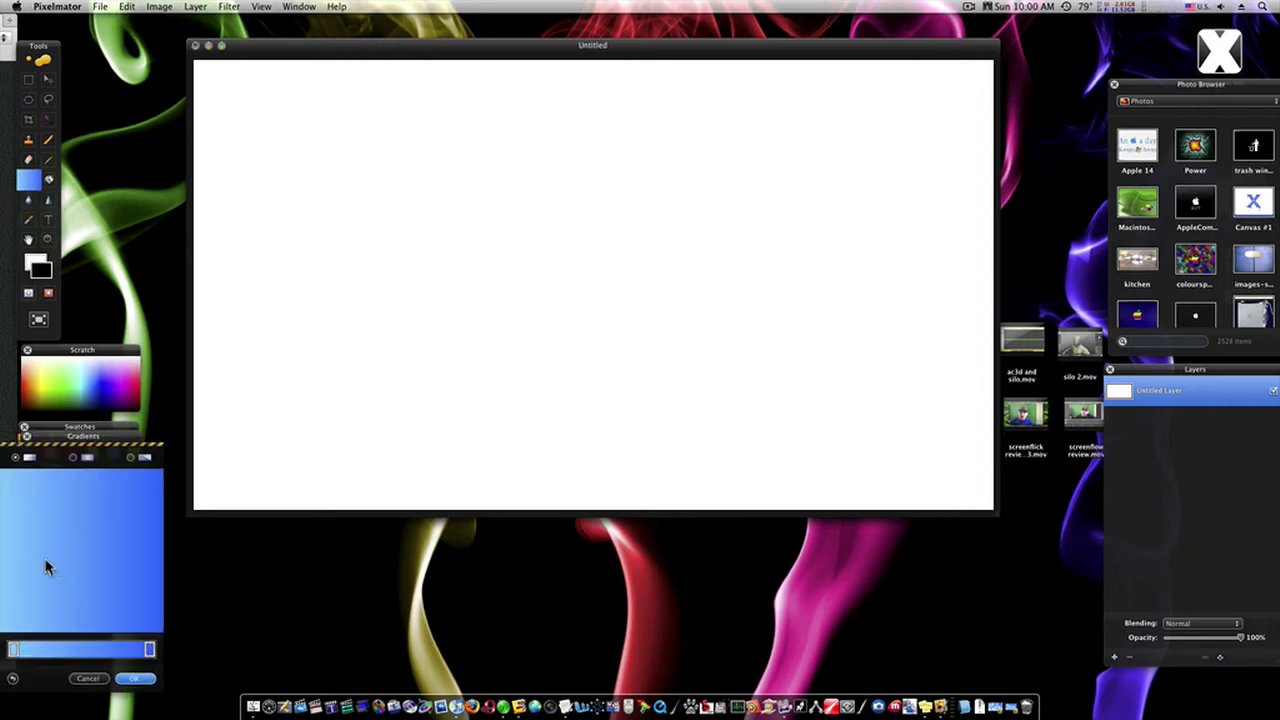
{"action": "double_click", "coordinate": [150, 650]}
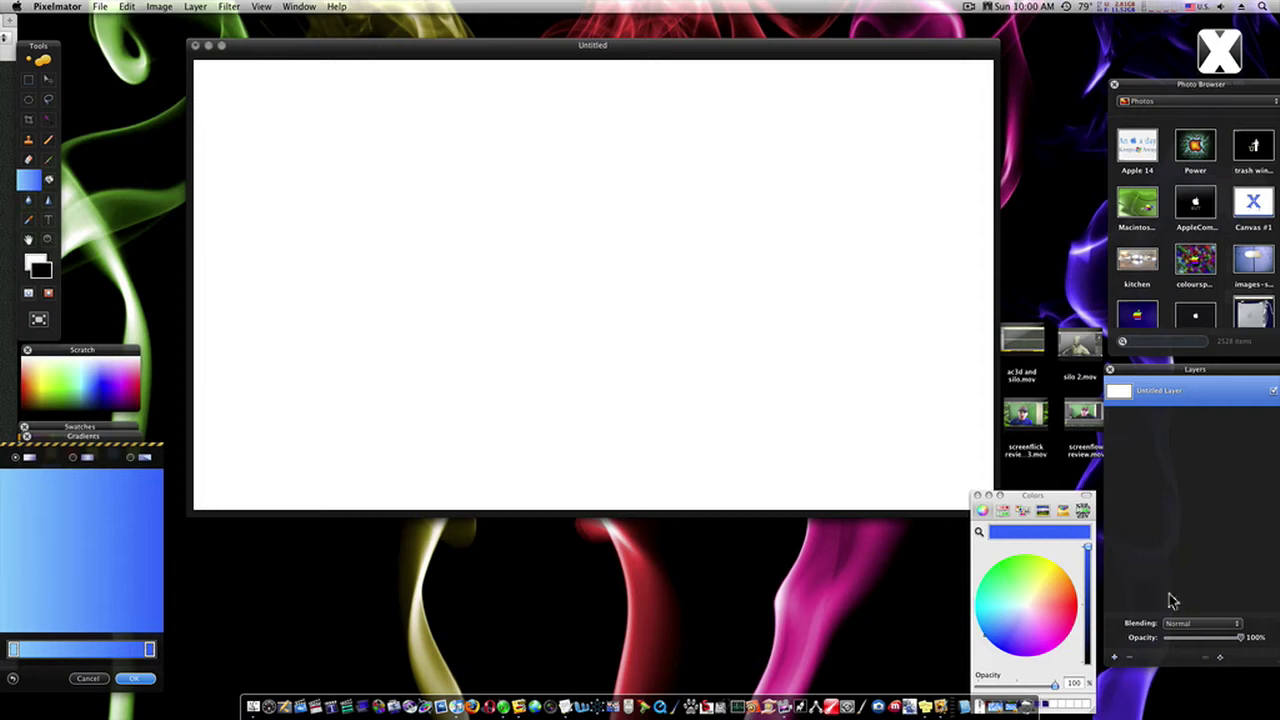
{"action": "left_click_drag", "start_coordinate": [1089, 553], "coordinate": [1088, 589]}
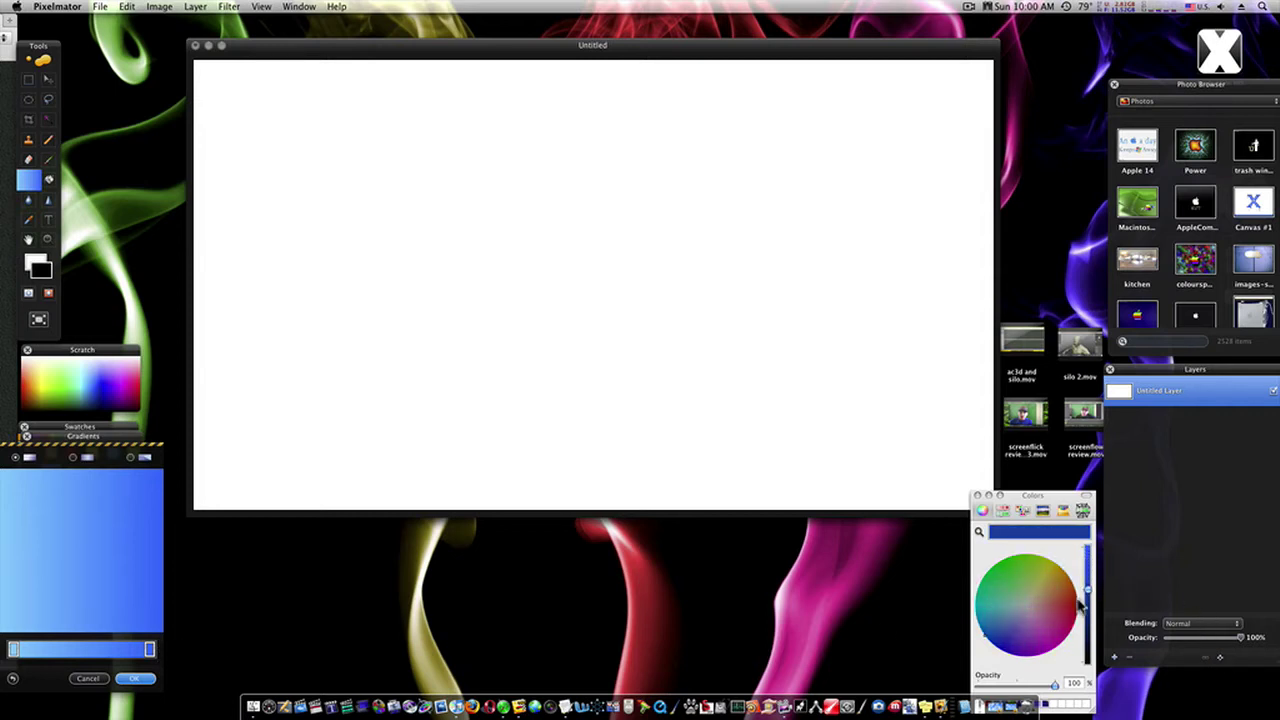
{"action": "left_click", "coordinate": [978, 496]}
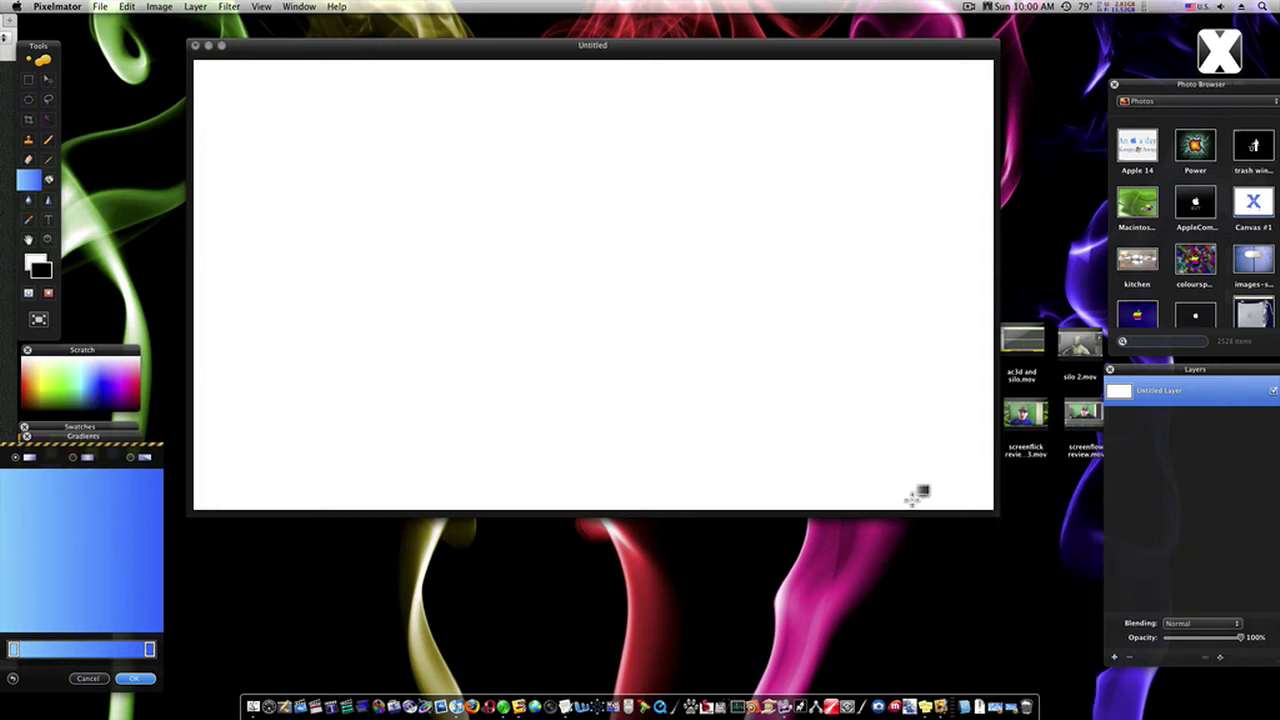
{"action": "left_click", "coordinate": [136, 679]}
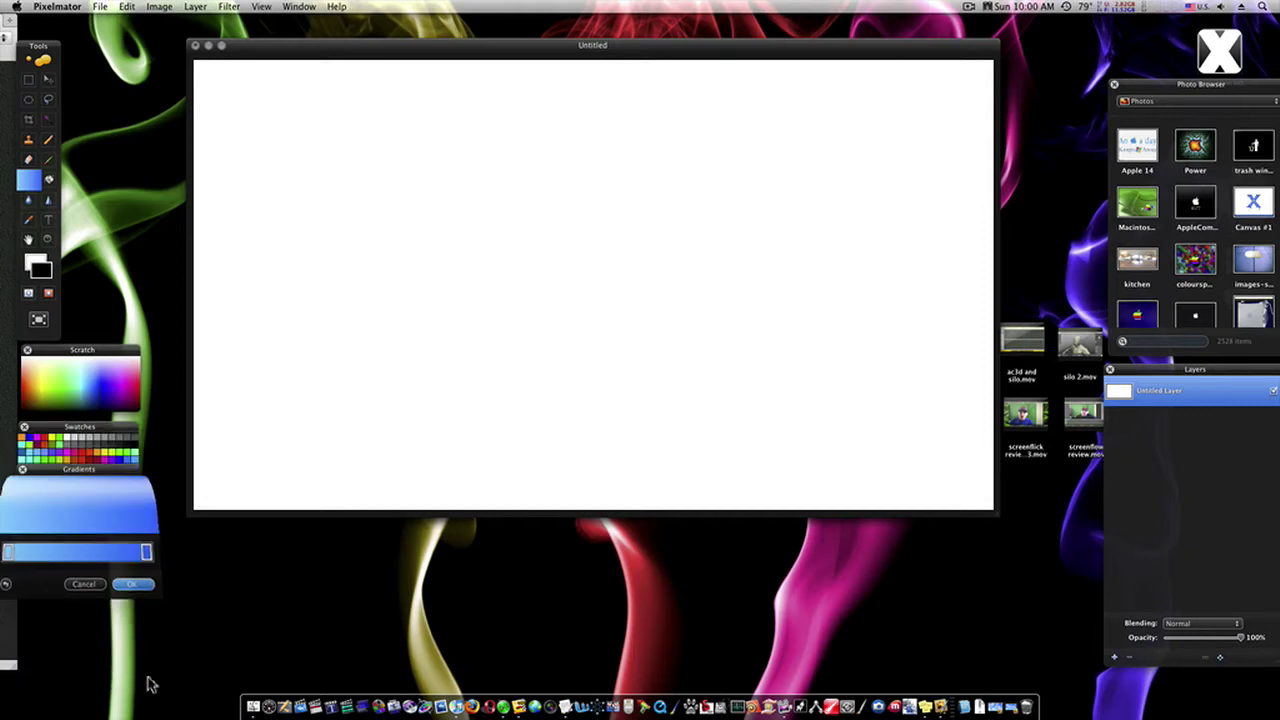
{"action": "left_click_drag", "start_coordinate": [580, 471], "coordinate": [563, 93]}
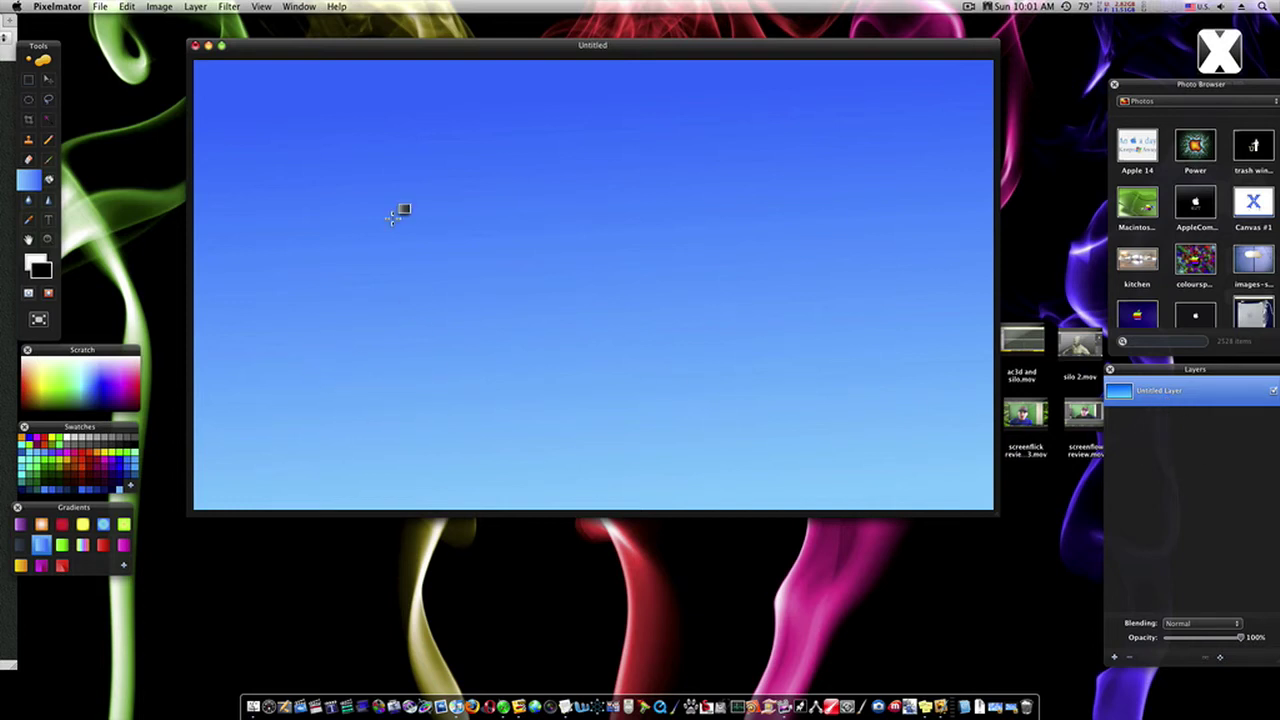
{"action": "left_click", "coordinate": [229, 7]}
{"action": "mouse_move", "coordinate": [246, 124]}
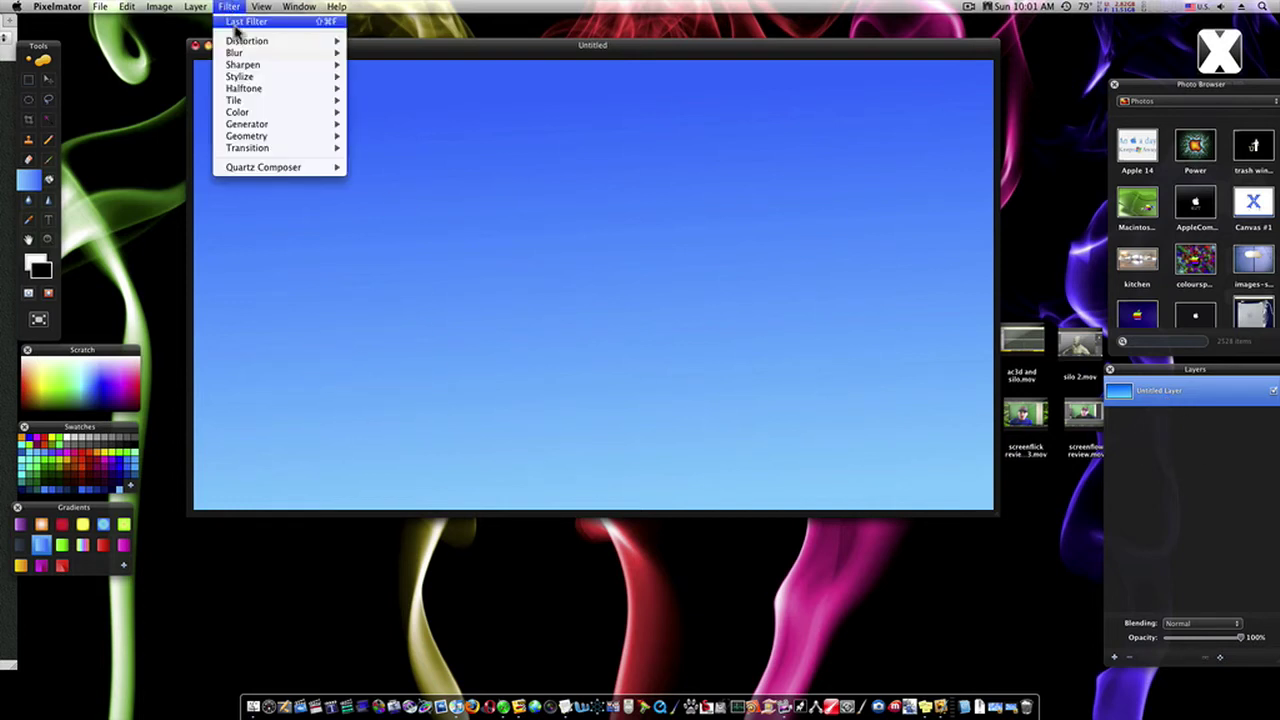
{"action": "left_click", "coordinate": [378, 137]}
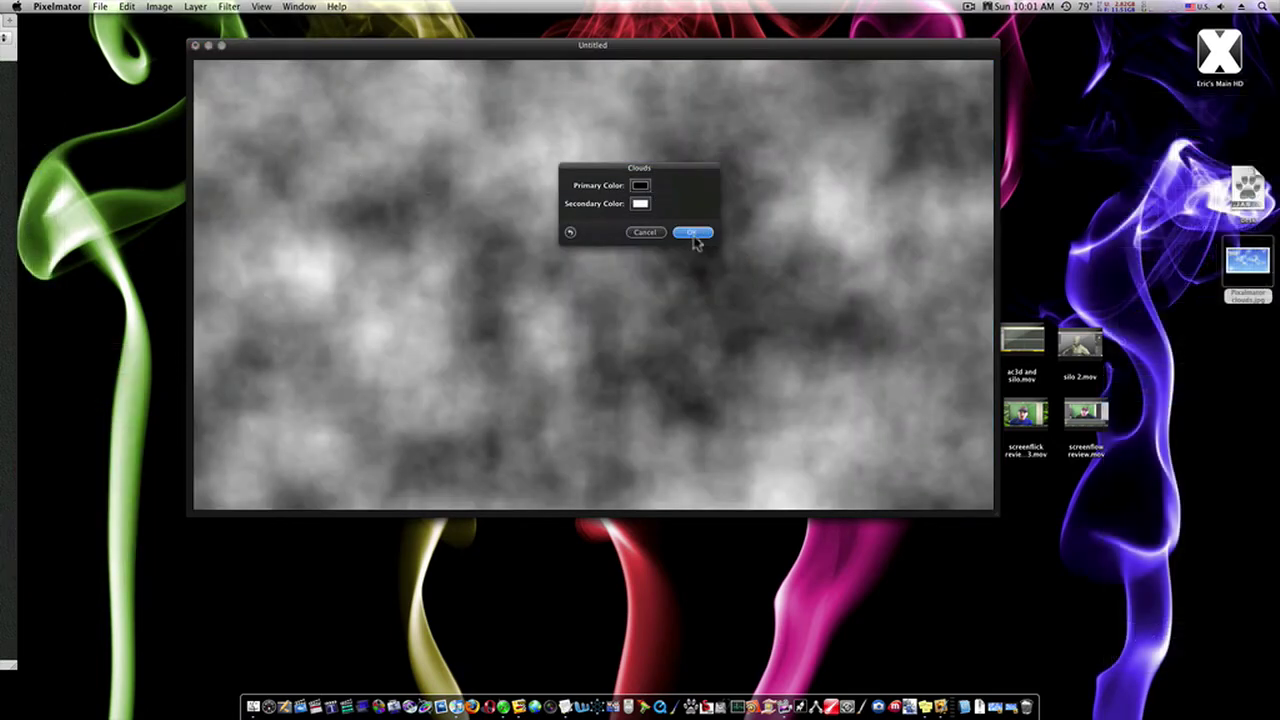
{"action": "left_click", "coordinate": [692, 233]}
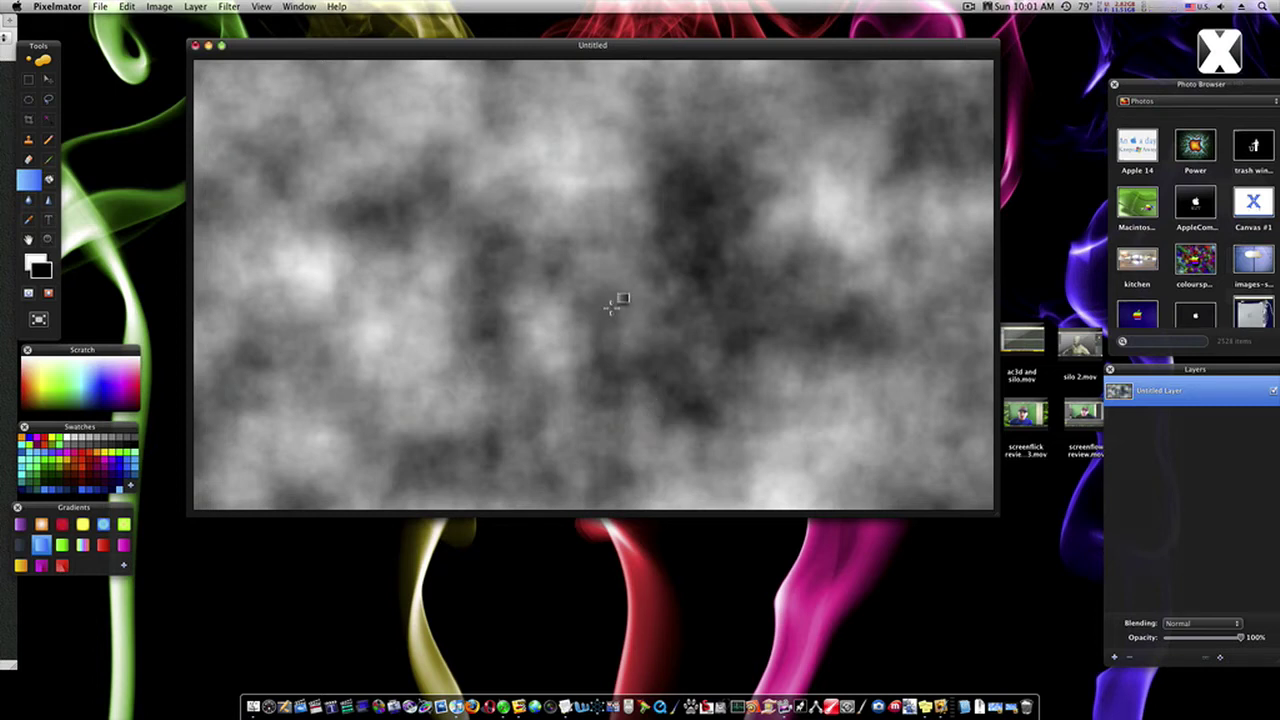
{"action": "key", "text": "v"}
{"action": "key", "text": "super+z"}
{"action": "key", "text": "g"}
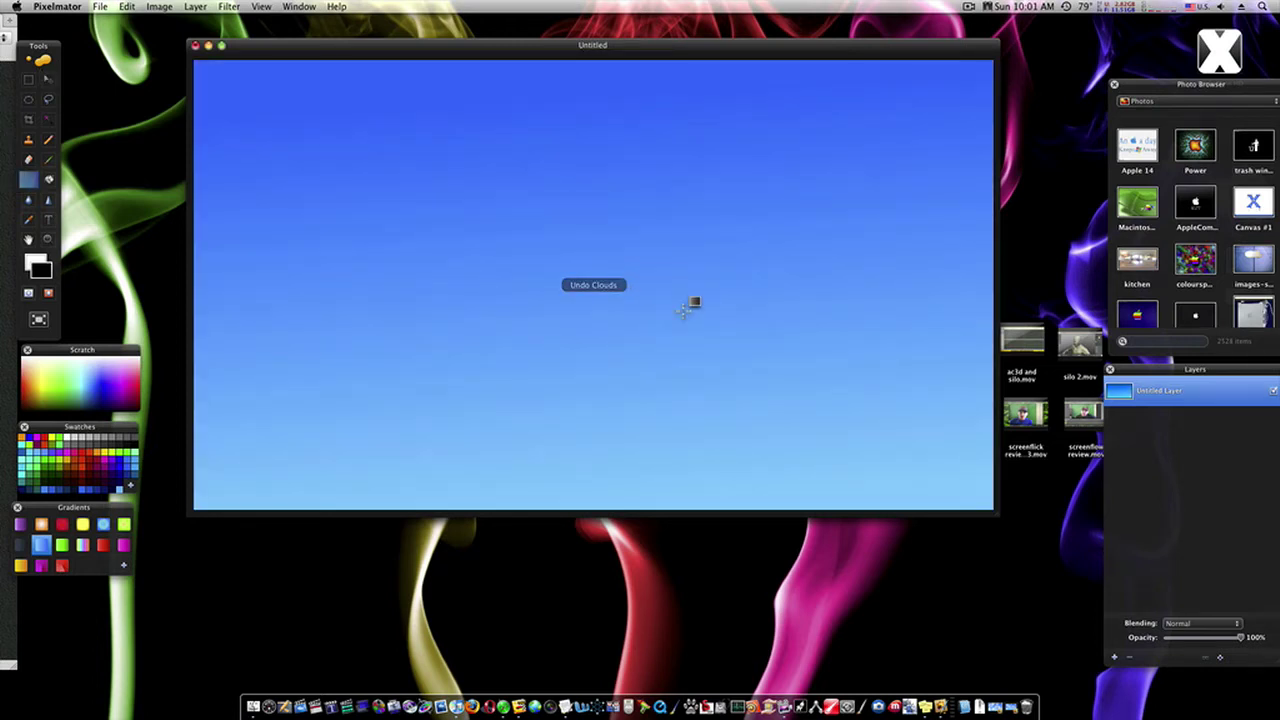
Step: Add a new layer above the gradient and render the Clouds filter on it
{"action": "left_click", "coordinate": [1116, 657]}
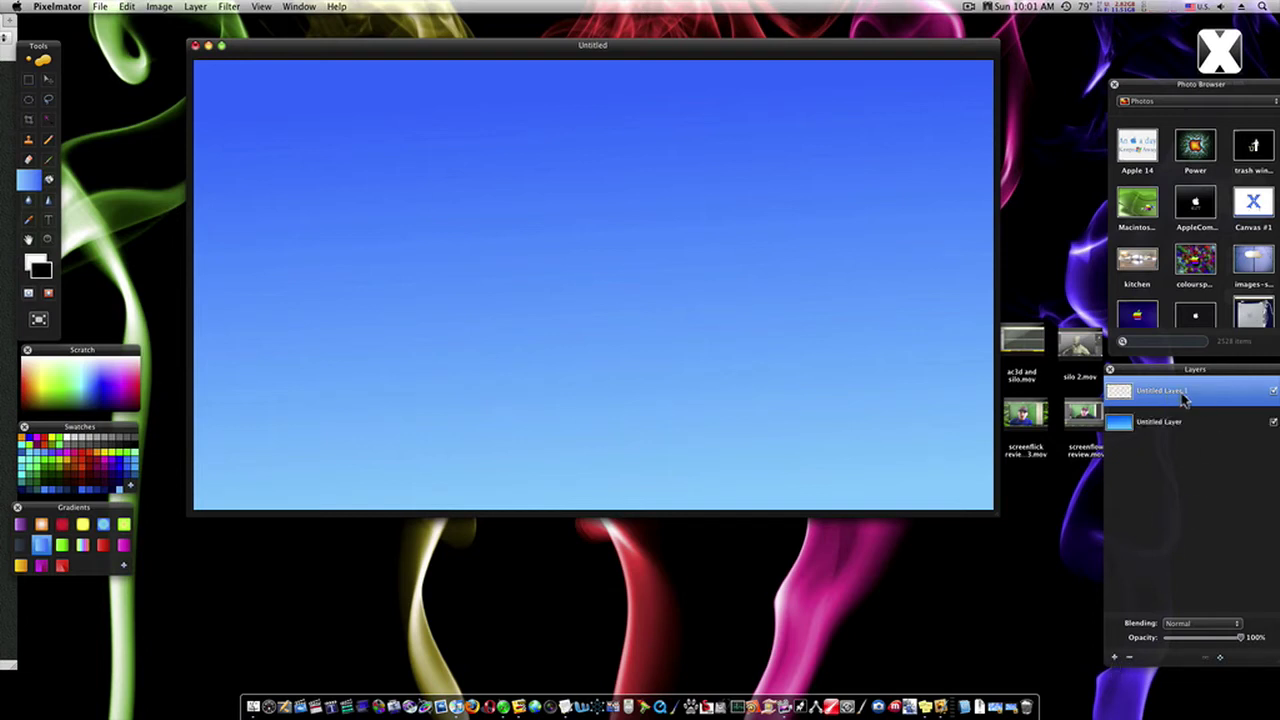
{"action": "left_click", "coordinate": [230, 7]}
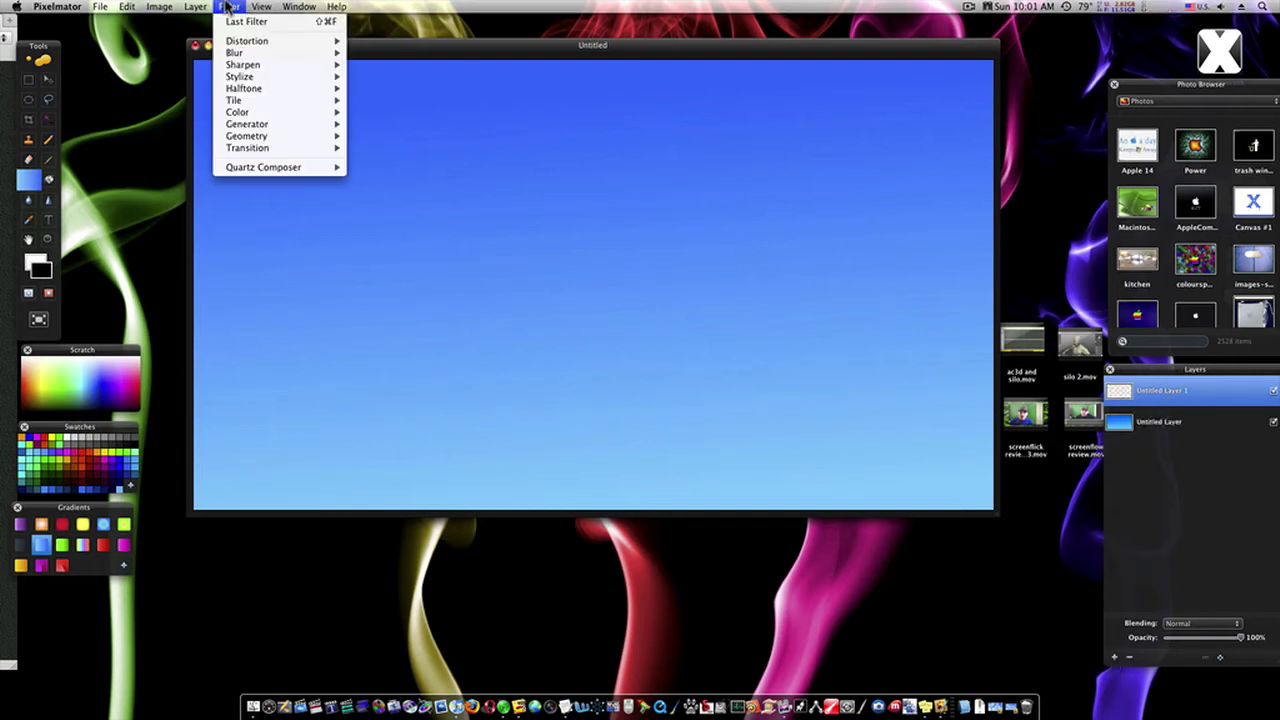
{"action": "left_click", "coordinate": [236, 22]}
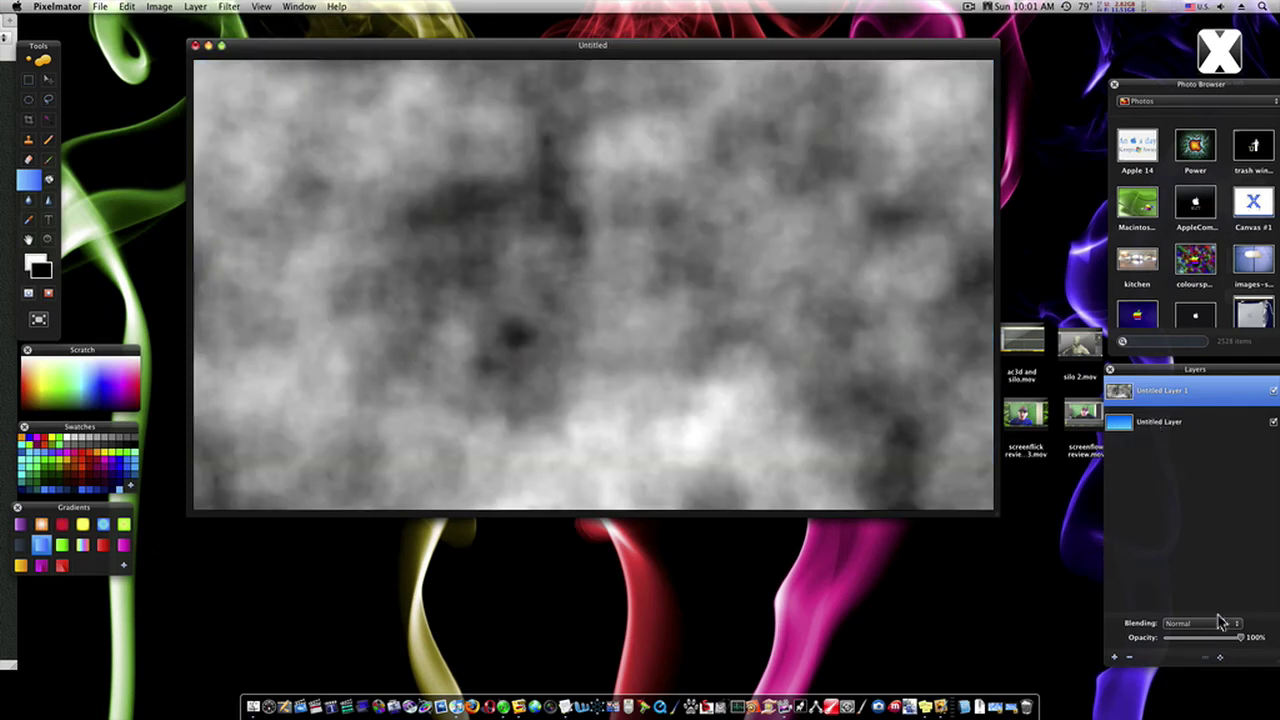
Step: Add a second cloud layer with Last Filter and blend it in Difference mode
{"action": "left_click", "coordinate": [1115, 657]}
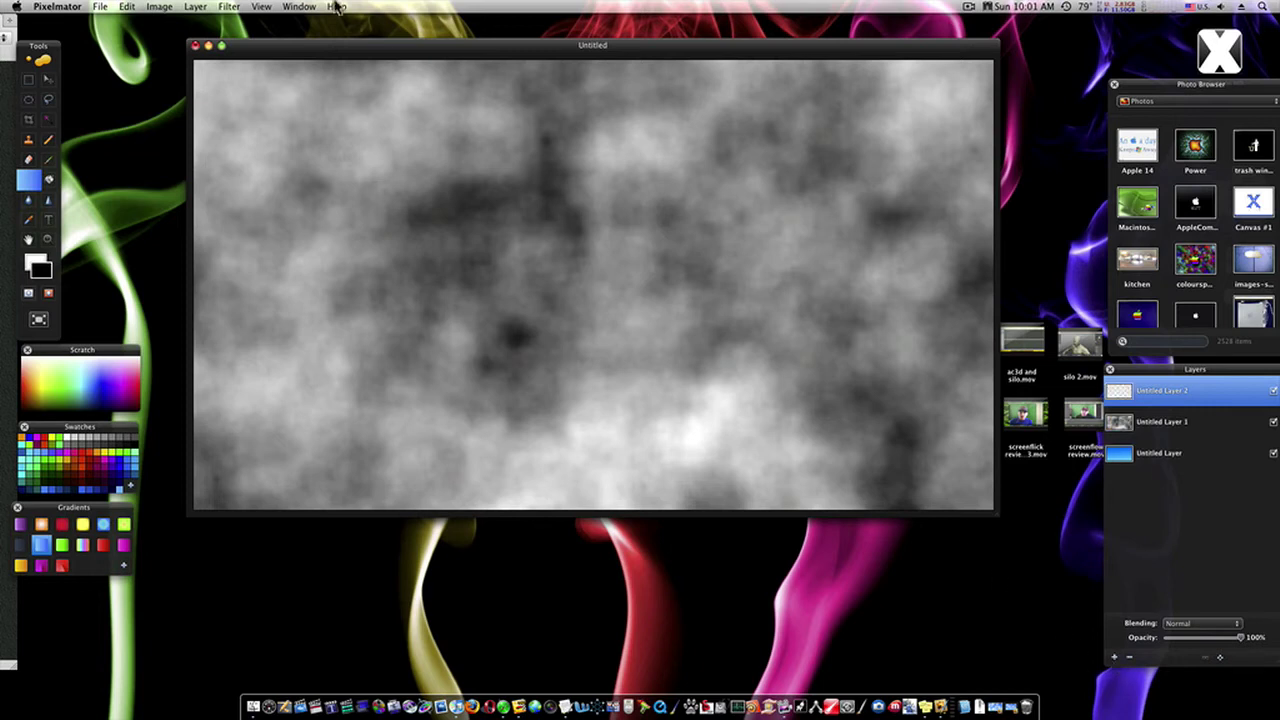
{"action": "left_click", "coordinate": [230, 7]}
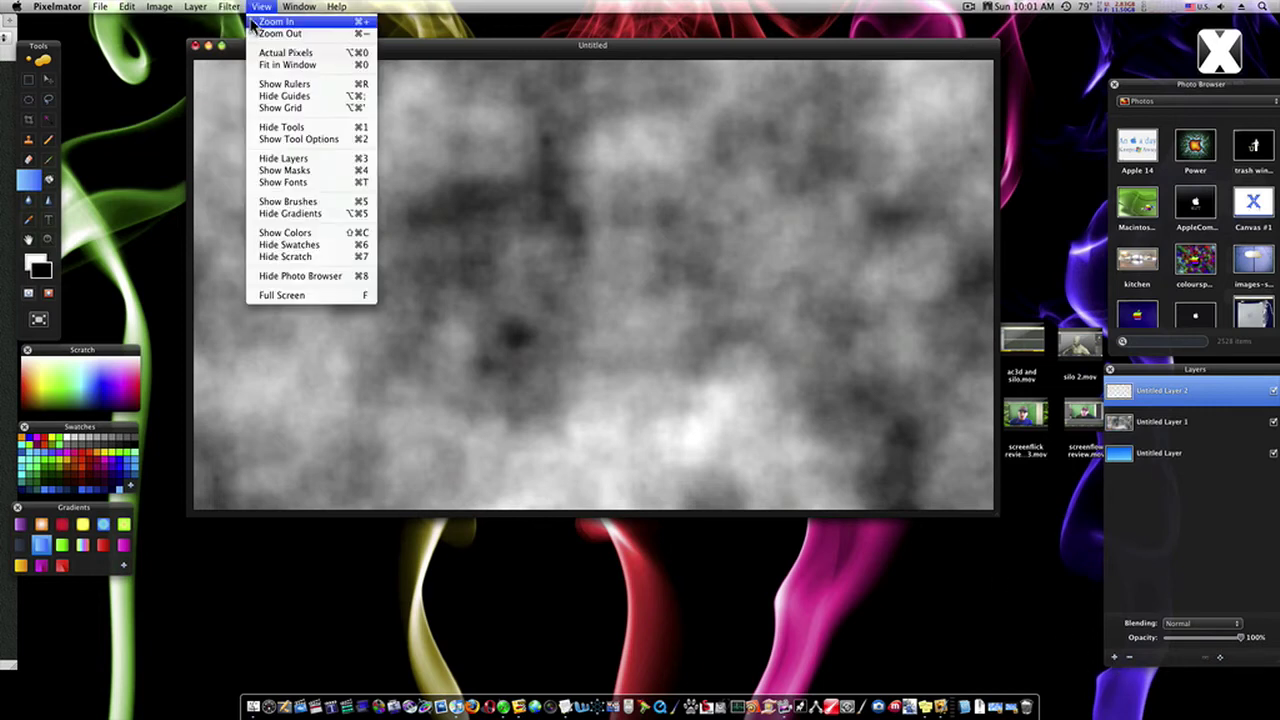
{"action": "left_click", "coordinate": [246, 21]}
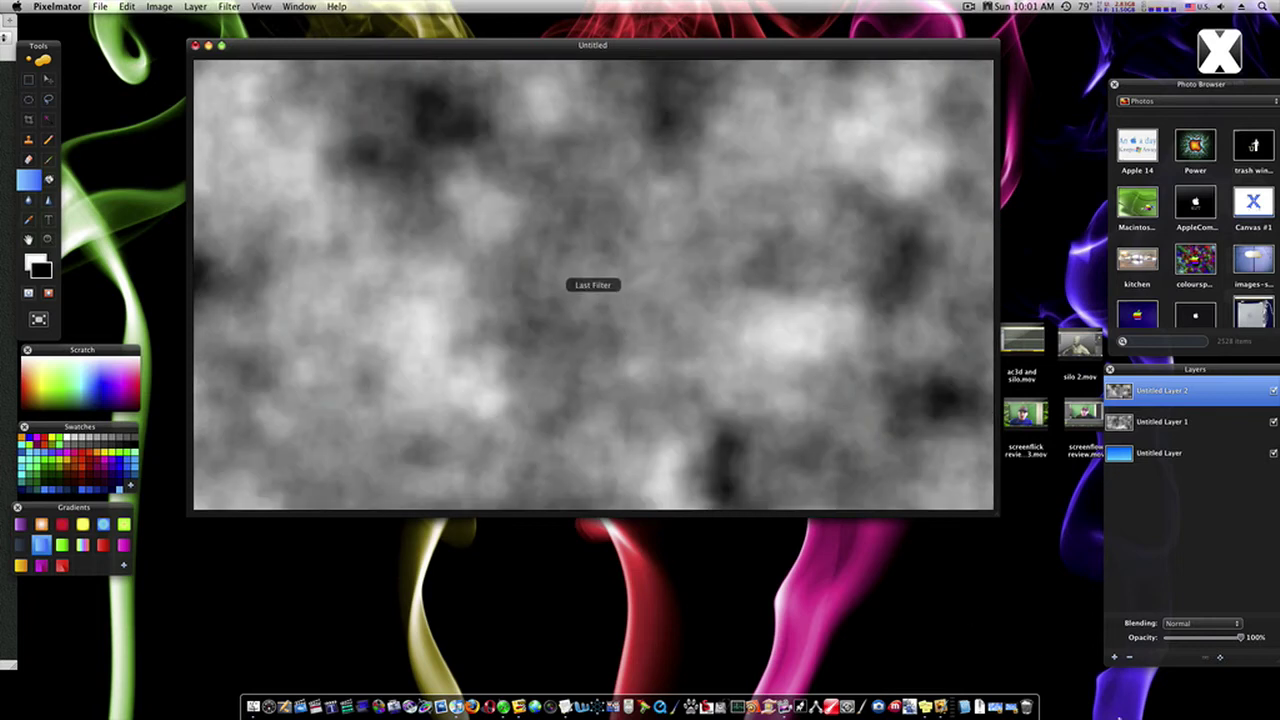
{"action": "left_click", "coordinate": [1199, 628]}
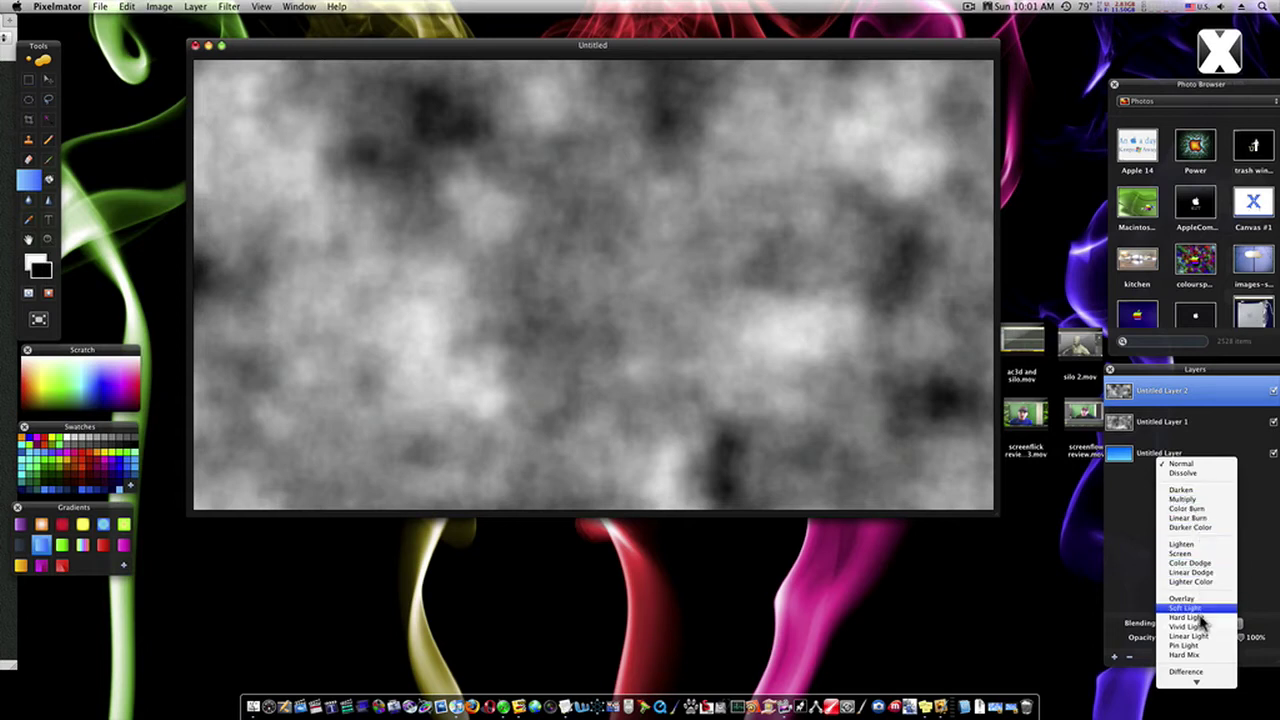
{"action": "left_click", "coordinate": [1186, 672]}
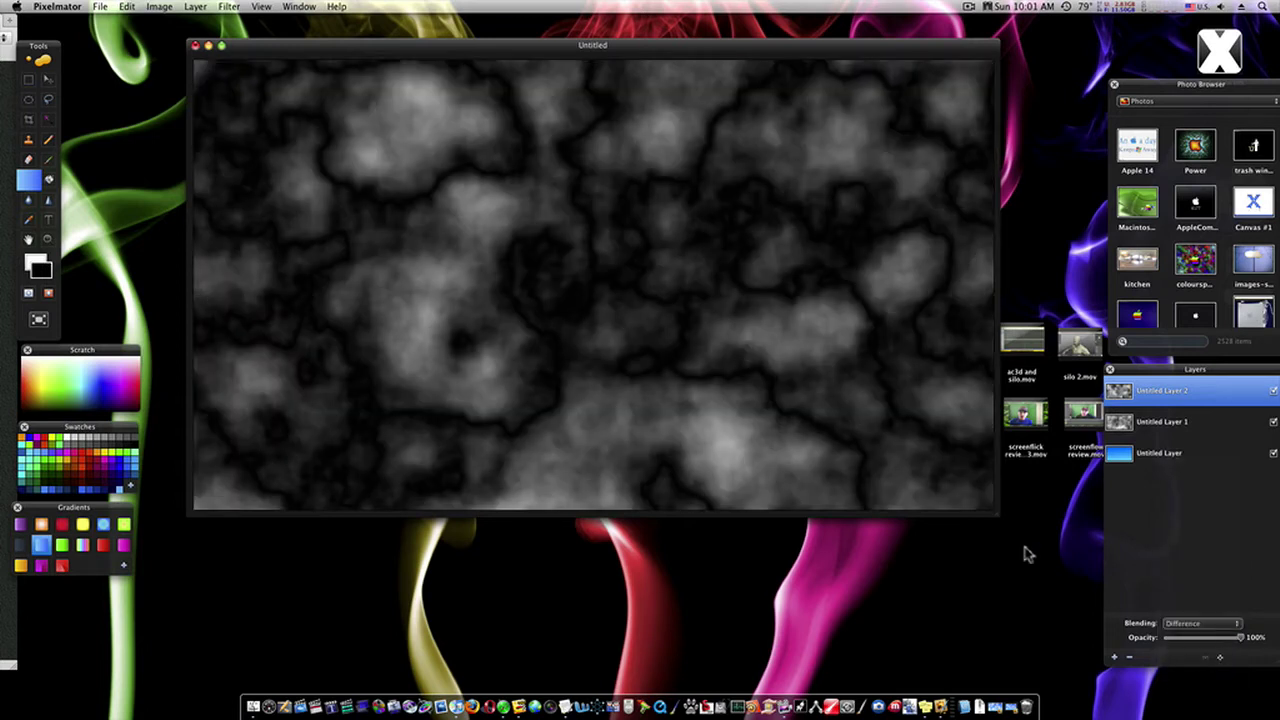
Step: Add a third layer rendered with Last Filter clouds, blended in Difference mode
{"action": "left_click", "coordinate": [1114, 658]}
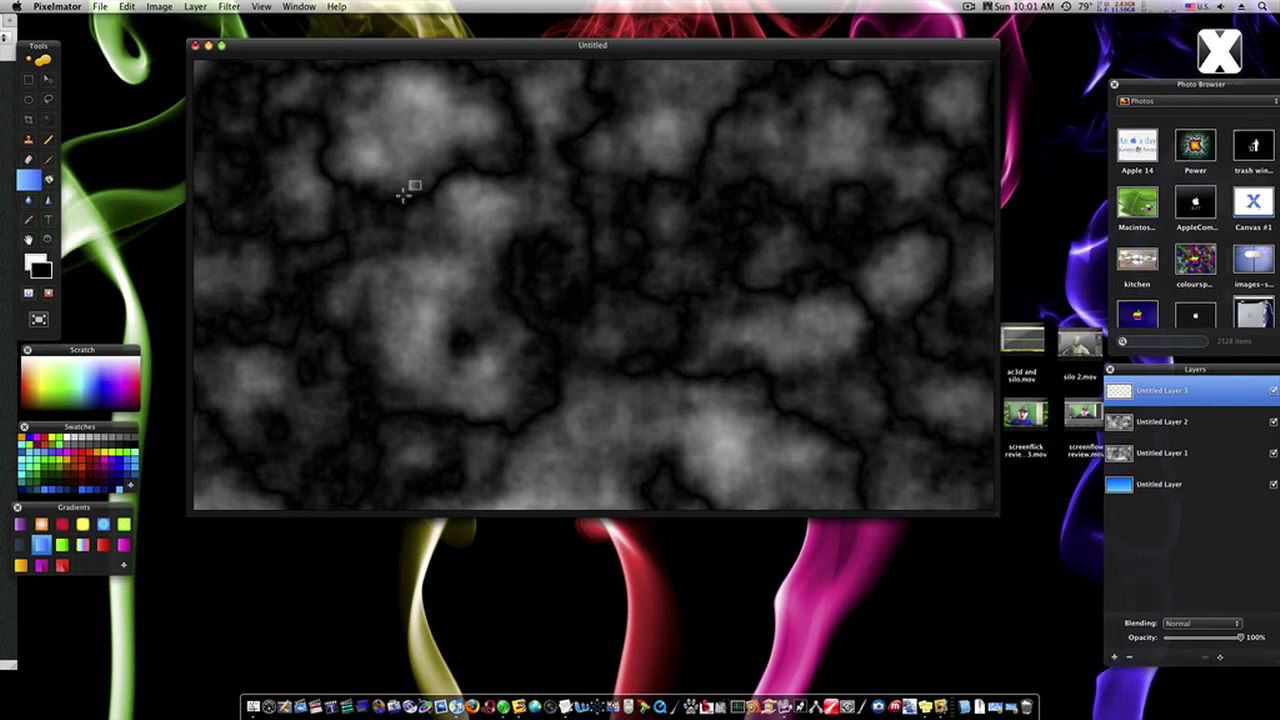
{"action": "left_click", "coordinate": [228, 7]}
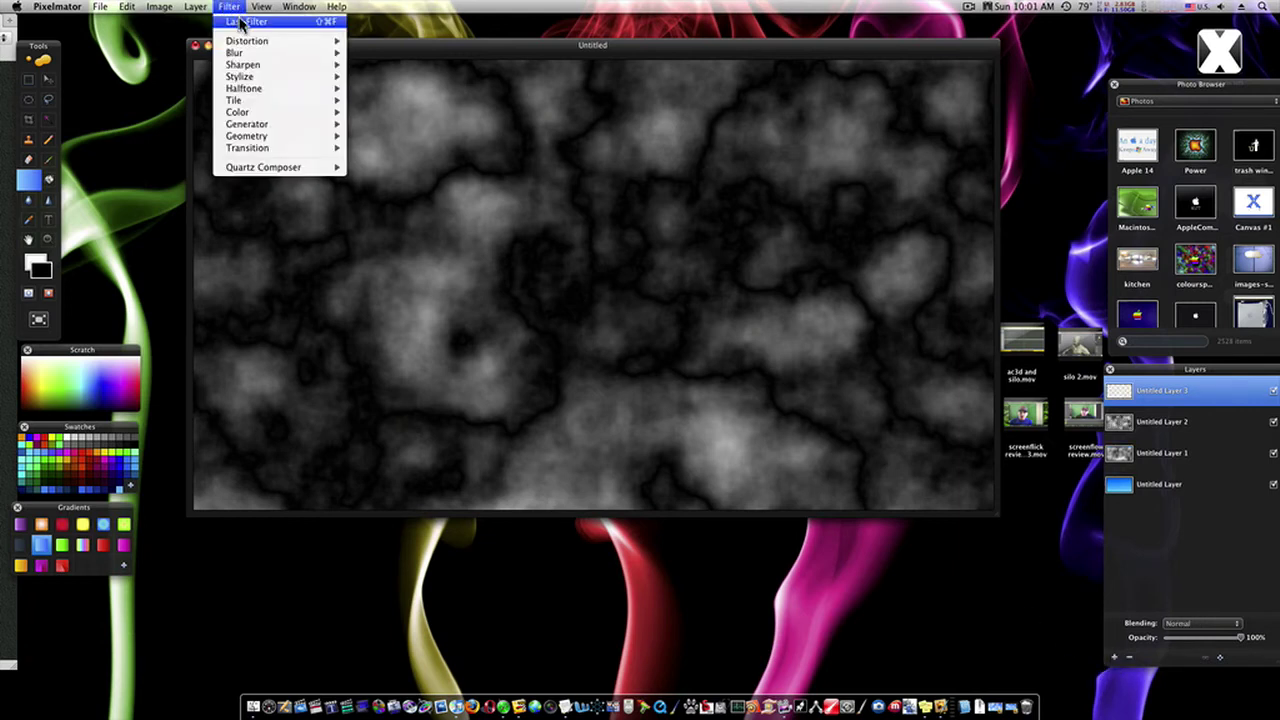
{"action": "left_click", "coordinate": [246, 21]}
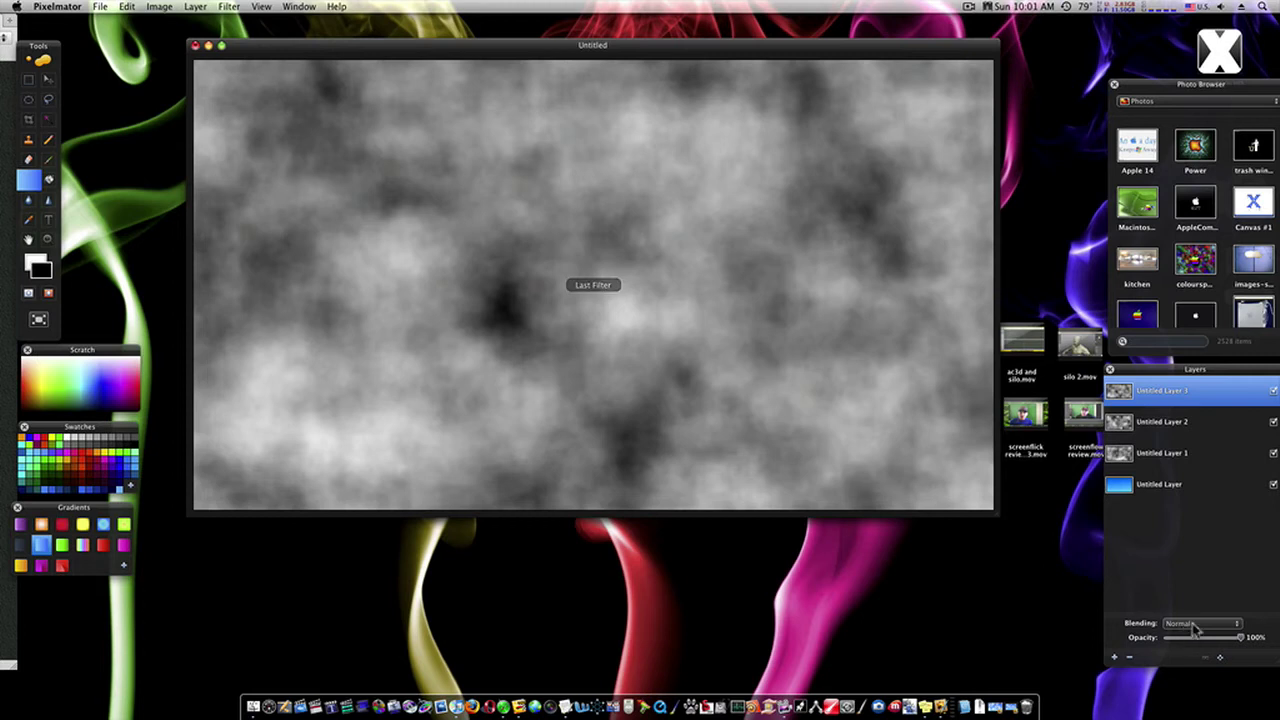
{"action": "left_click", "coordinate": [1195, 623]}
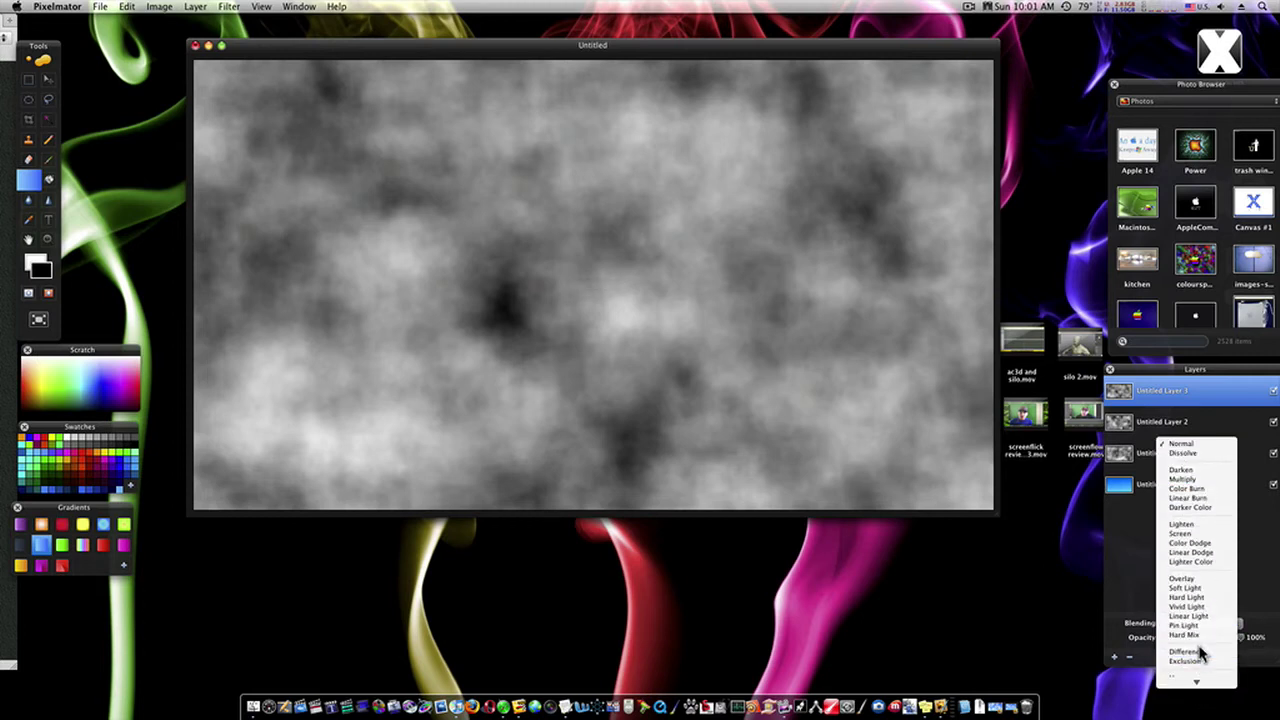
{"action": "left_click", "coordinate": [1196, 651]}
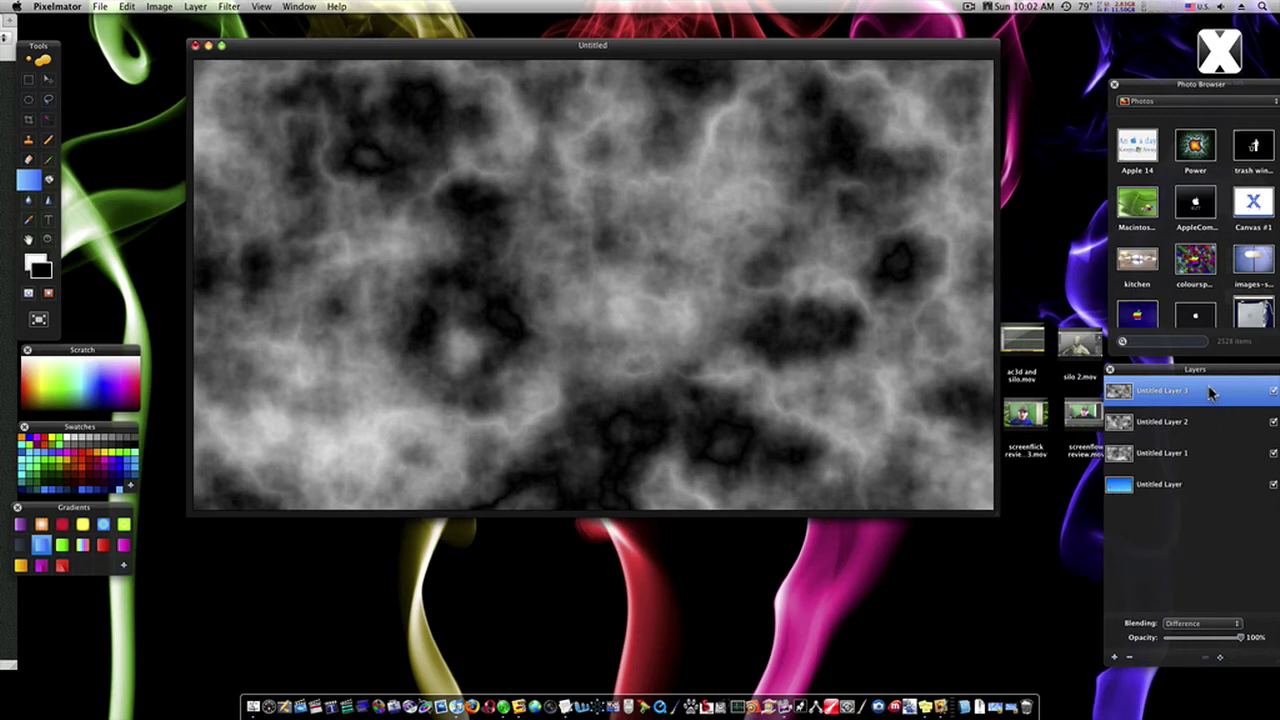
Step: Merge the three selected cloud layers and set the merged layer's blending to Screen
{"action": "left_click", "coordinate": [1208, 457], "text": "shift"}
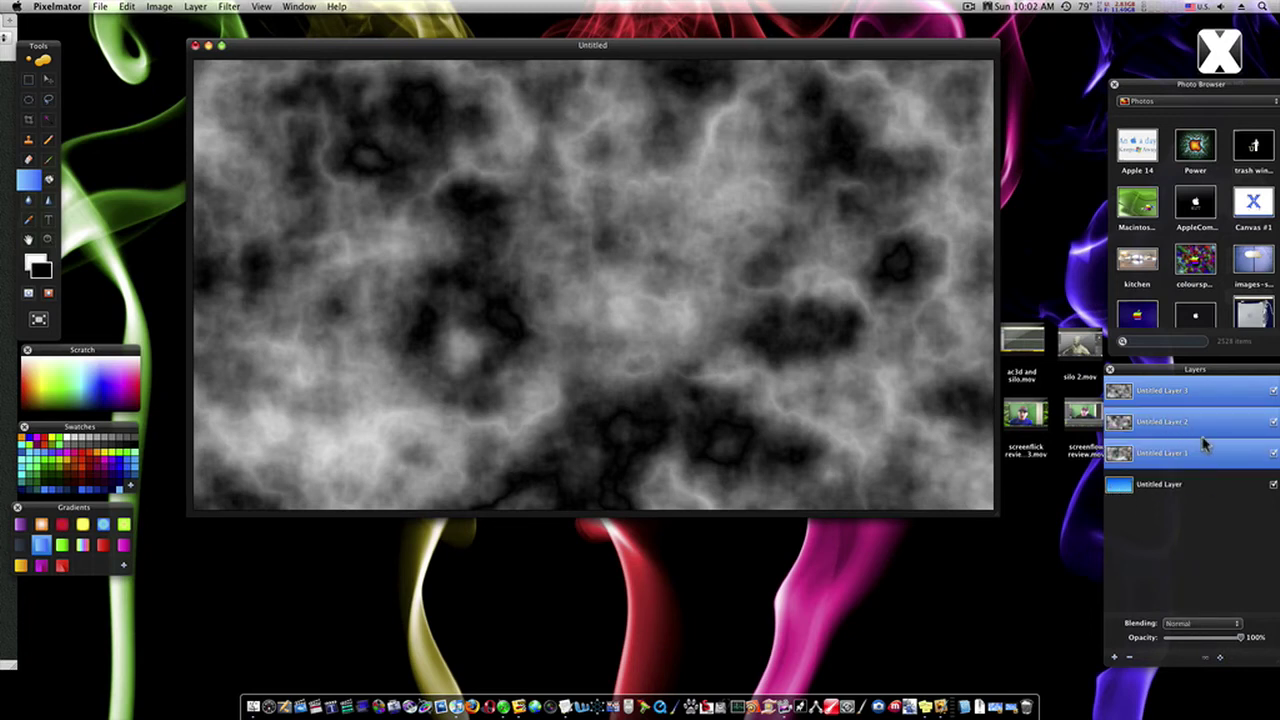
{"action": "right_click", "coordinate": [1178, 425]}
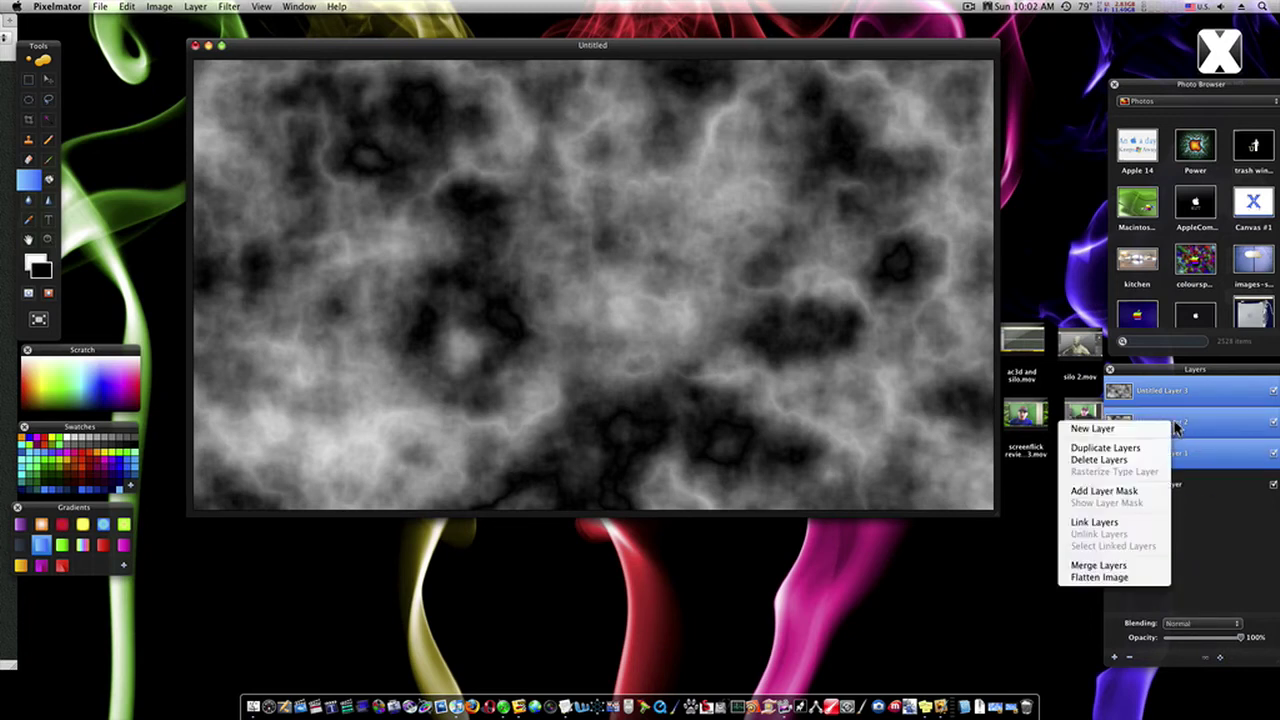
{"action": "left_click", "coordinate": [1133, 568]}
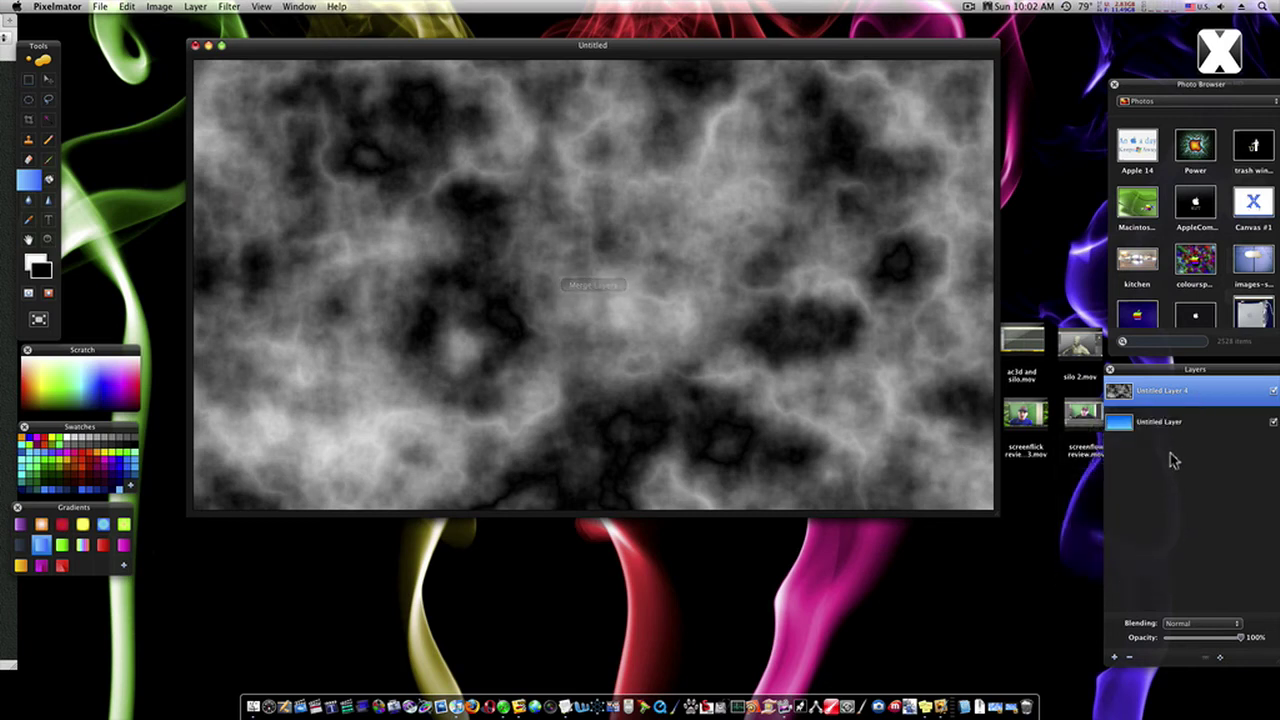
{"action": "left_click", "coordinate": [1207, 624]}
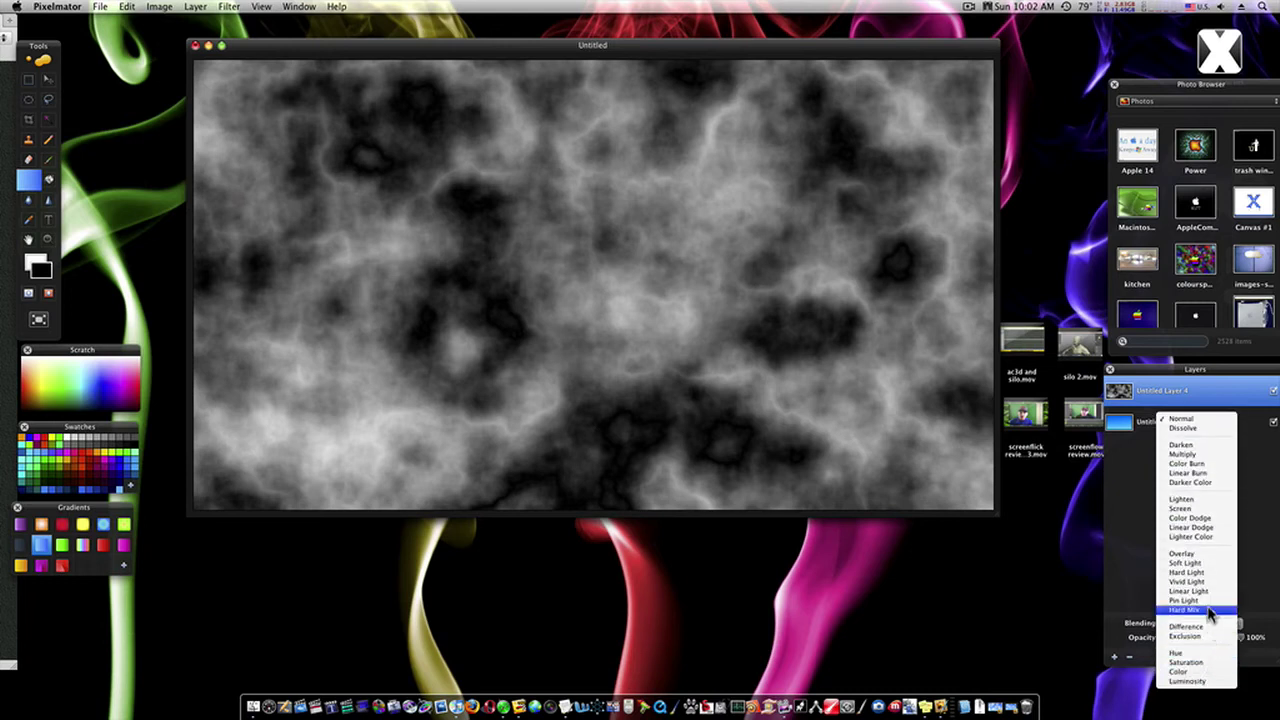
{"action": "left_click", "coordinate": [1206, 510]}
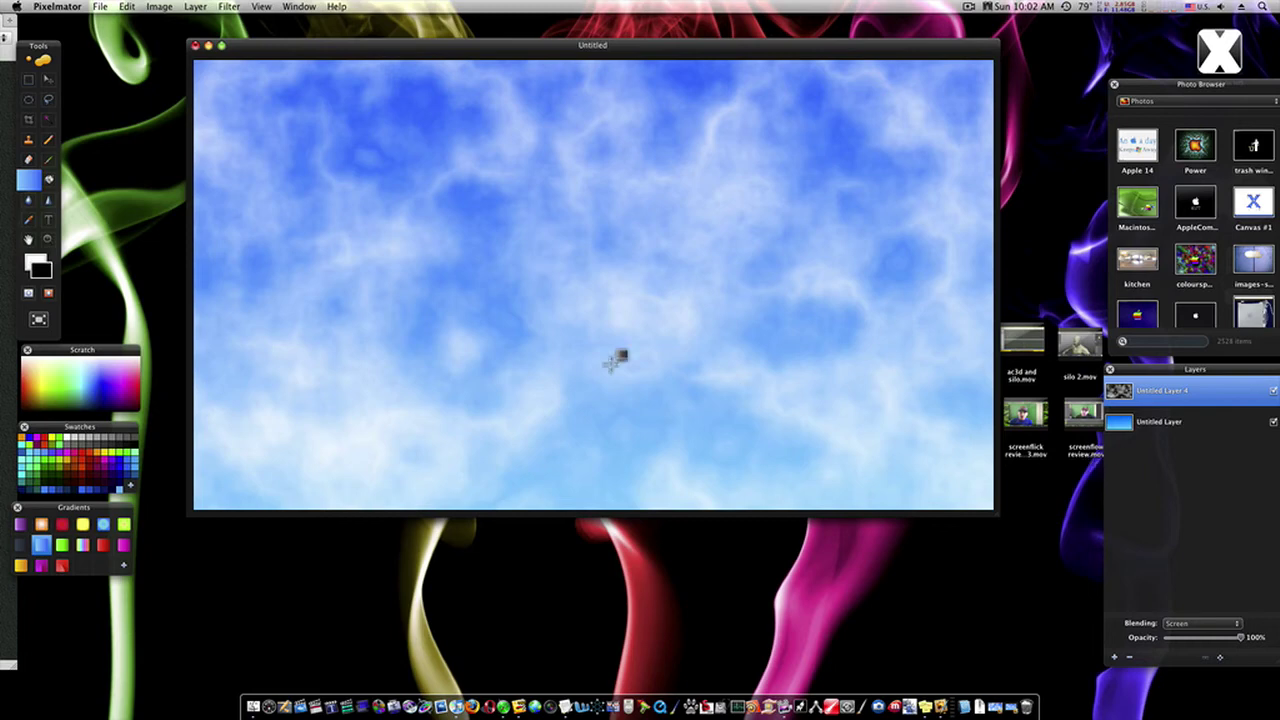
Step: Apply Levels to the clouds, moving the black slider right and the white slider left
{"action": "left_click", "coordinate": [159, 7]}
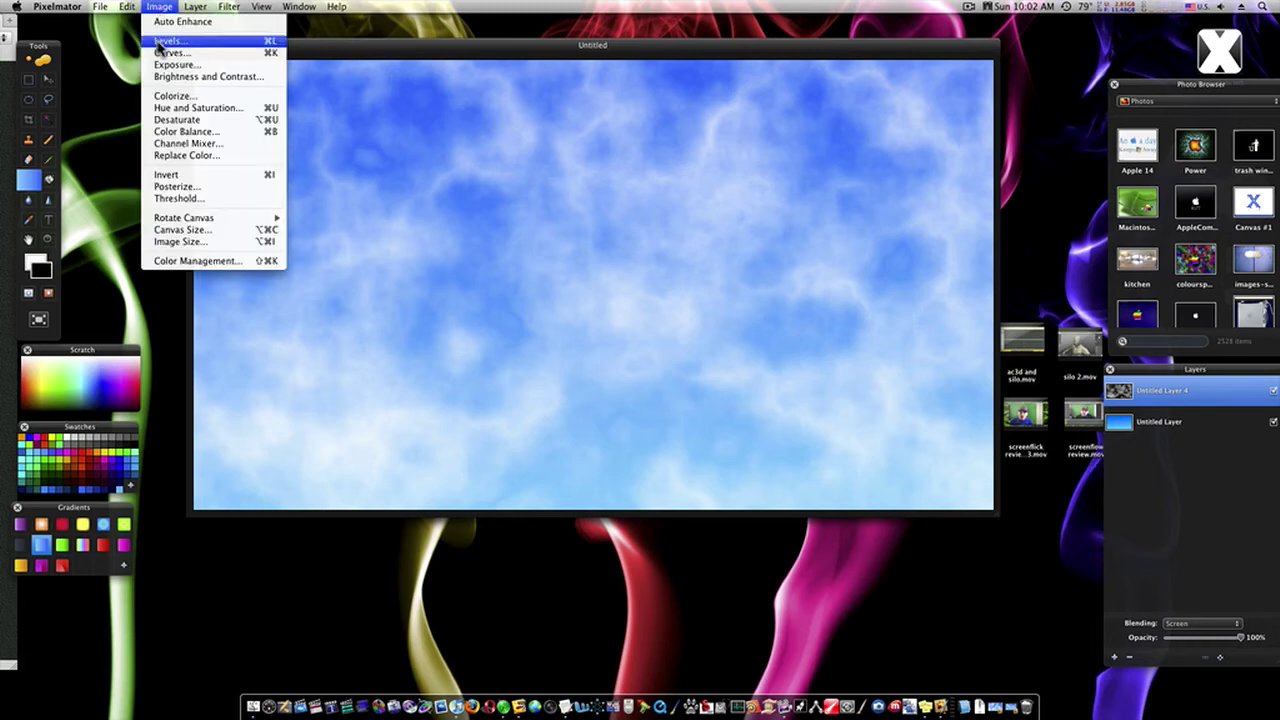
{"action": "left_click", "coordinate": [165, 47]}
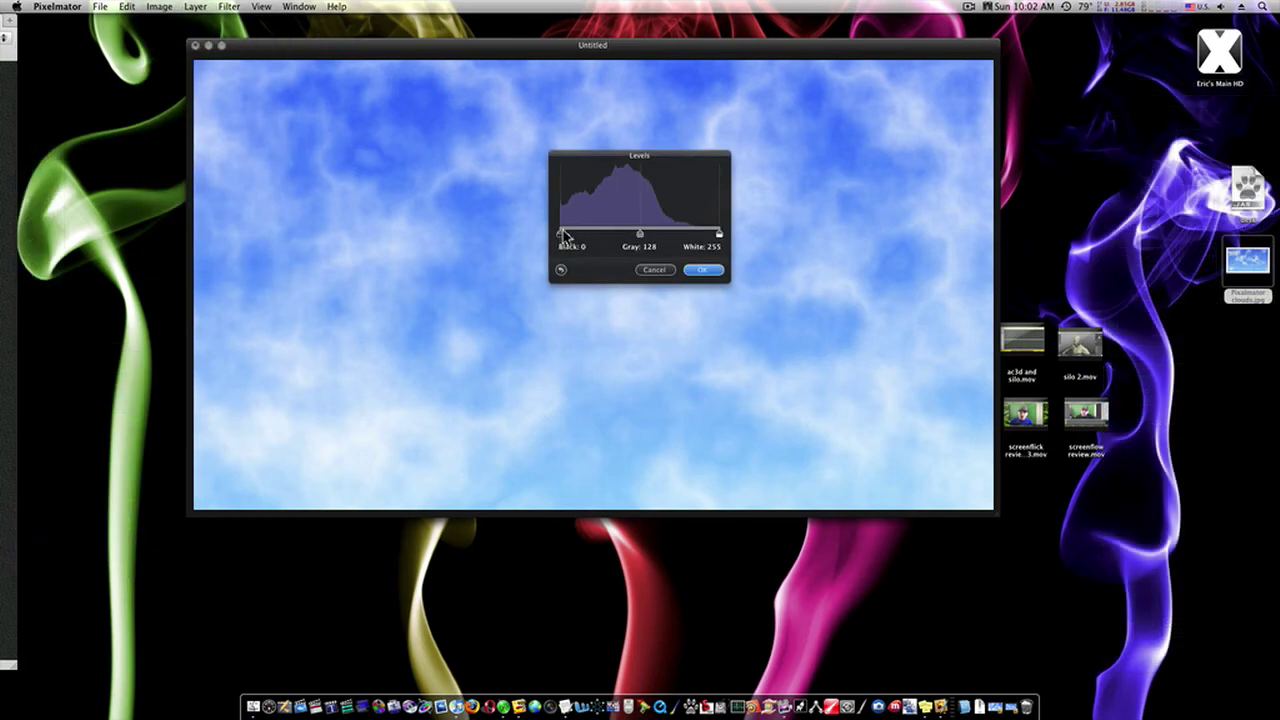
{"action": "mouse_move", "coordinate": [563, 234]}
{"action": "left_mouse_down"}
{"action": "mouse_move", "coordinate": [628, 248]}
{"action": "mouse_move", "coordinate": [569, 243]}
{"action": "mouse_move", "coordinate": [592, 252]}
{"action": "mouse_move", "coordinate": [648, 241]}
{"action": "mouse_move", "coordinate": [617, 240]}
{"action": "mouse_move", "coordinate": [631, 246]}
{"action": "left_mouse_up"}
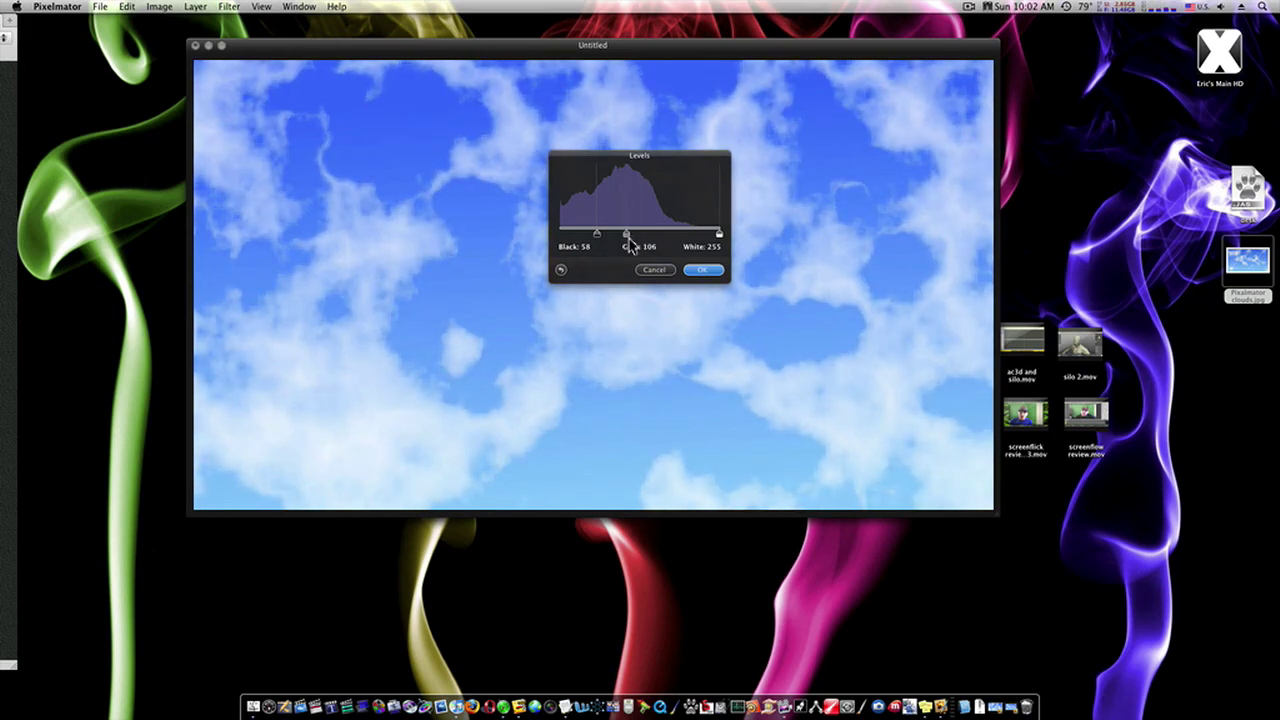
{"action": "mouse_move", "coordinate": [716, 244]}
{"action": "left_mouse_down"}
{"action": "mouse_move", "coordinate": [676, 244]}
{"action": "mouse_move", "coordinate": [689, 248]}
{"action": "left_mouse_up"}
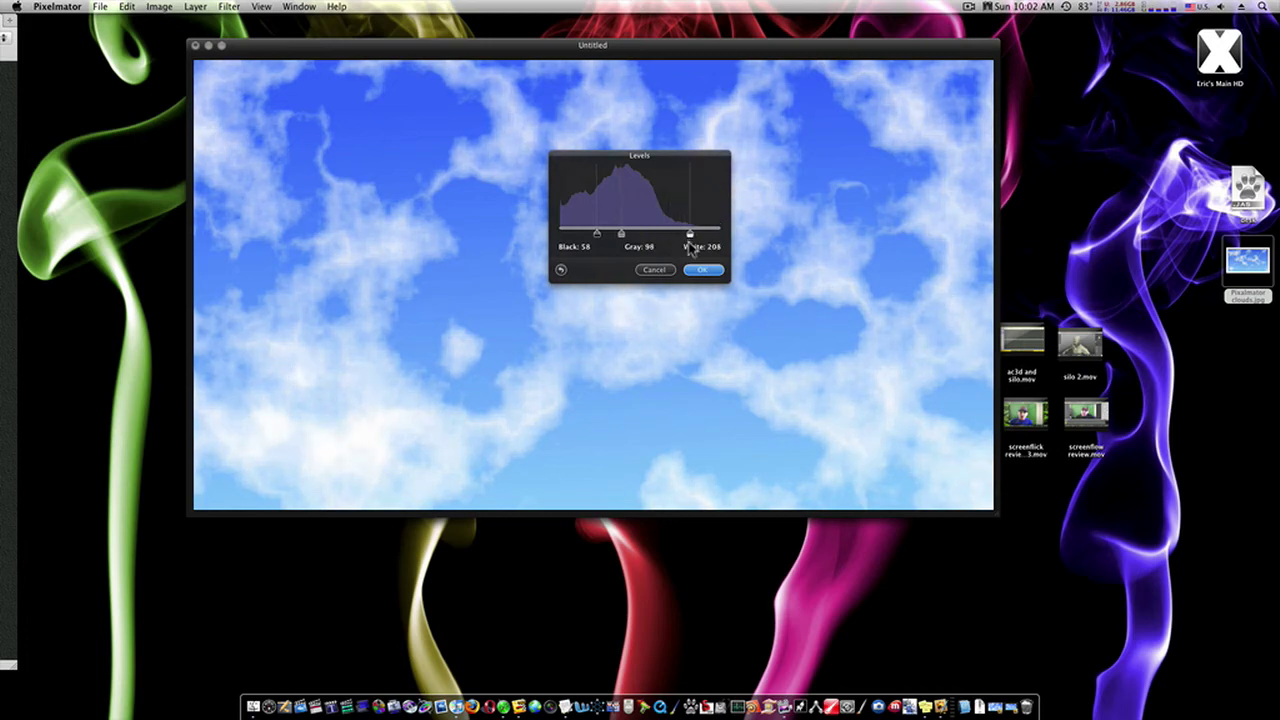
{"action": "left_click", "coordinate": [700, 272]}
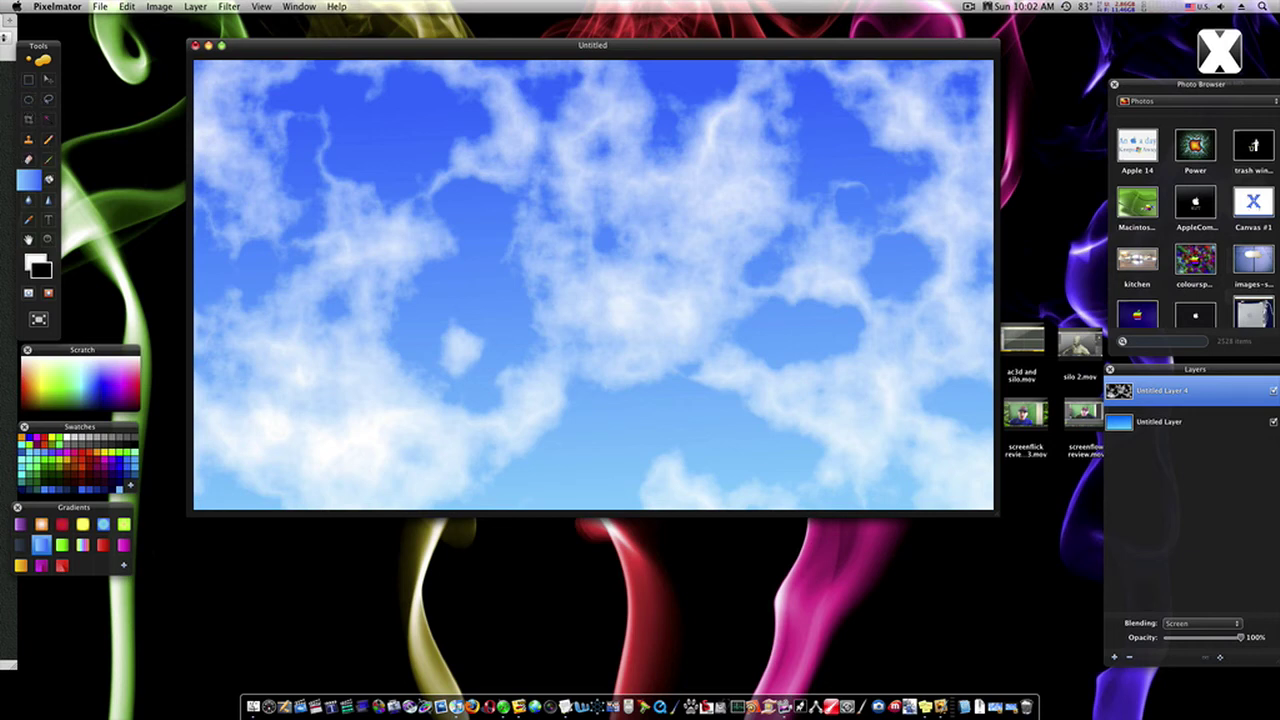
{"action": "key", "text": "super+Tab"}
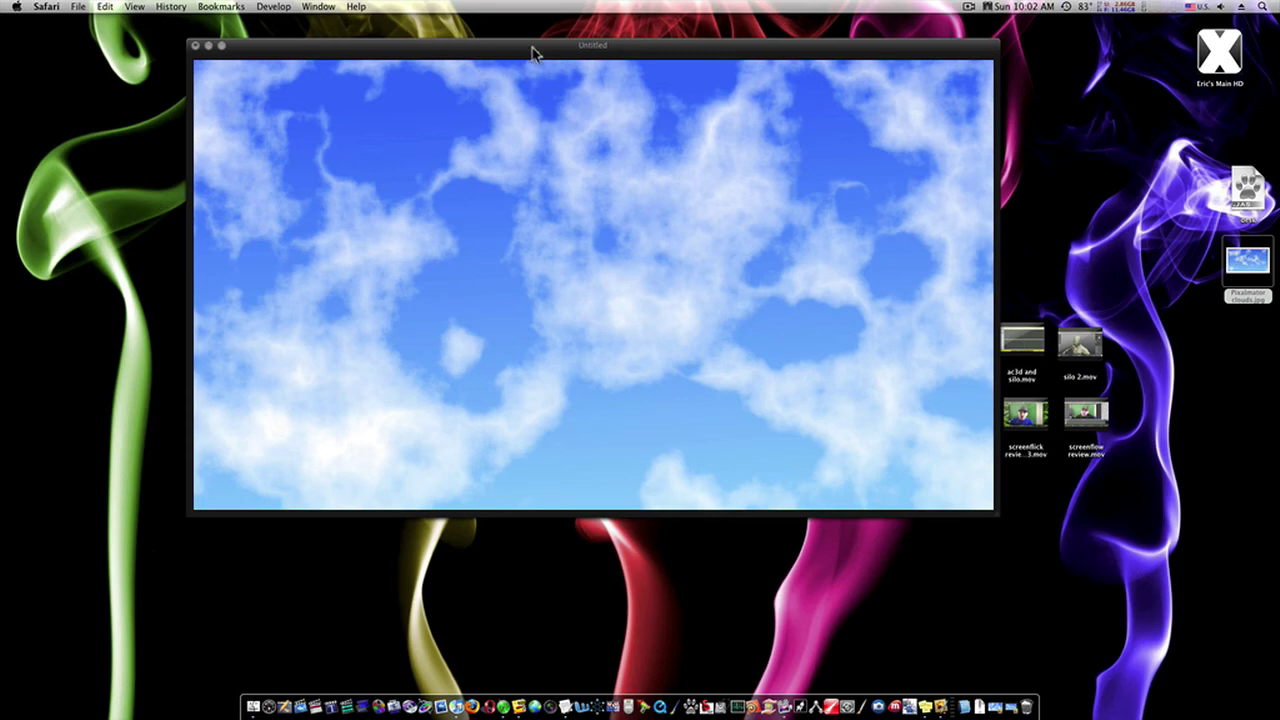
{"action": "left_click_drag", "start_coordinate": [531, 49], "coordinate": [566, 84]}
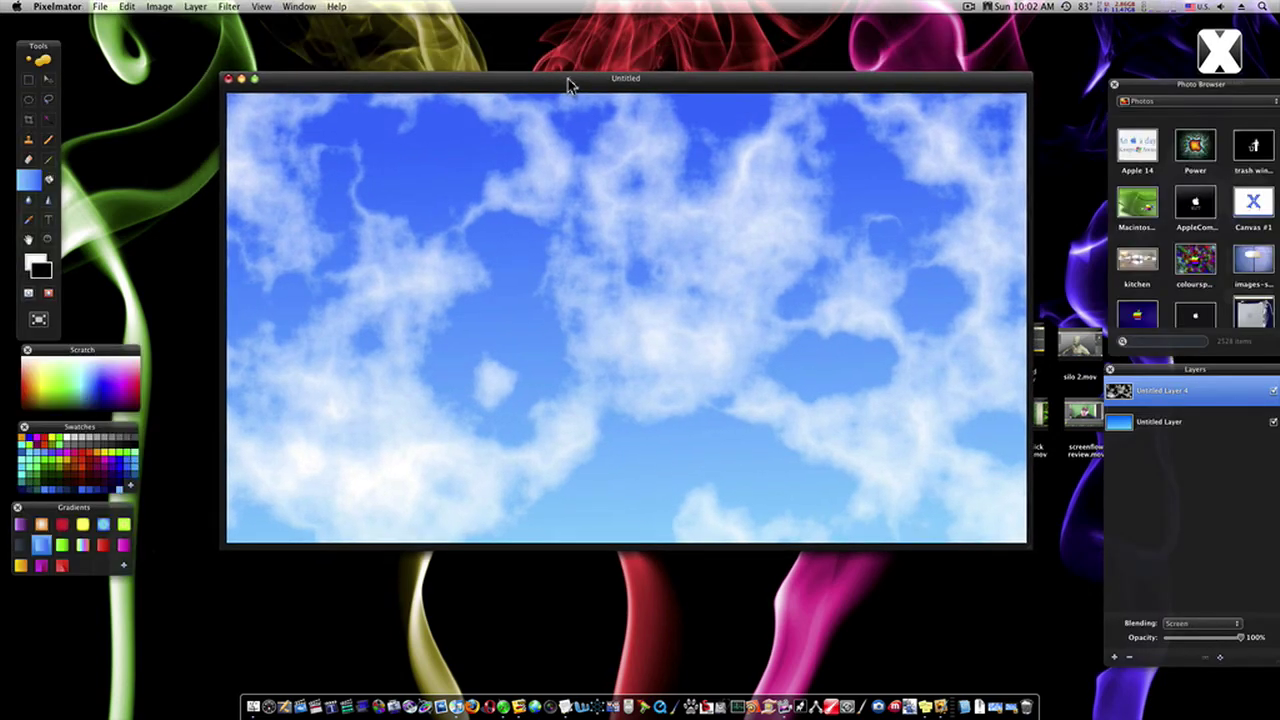
{"action": "mouse_move", "coordinate": [566, 84]}
{"action": "left_mouse_down"}
{"action": "mouse_move", "coordinate": [543, 57]}
{"action": "mouse_move", "coordinate": [519, 61]}
{"action": "left_mouse_up"}
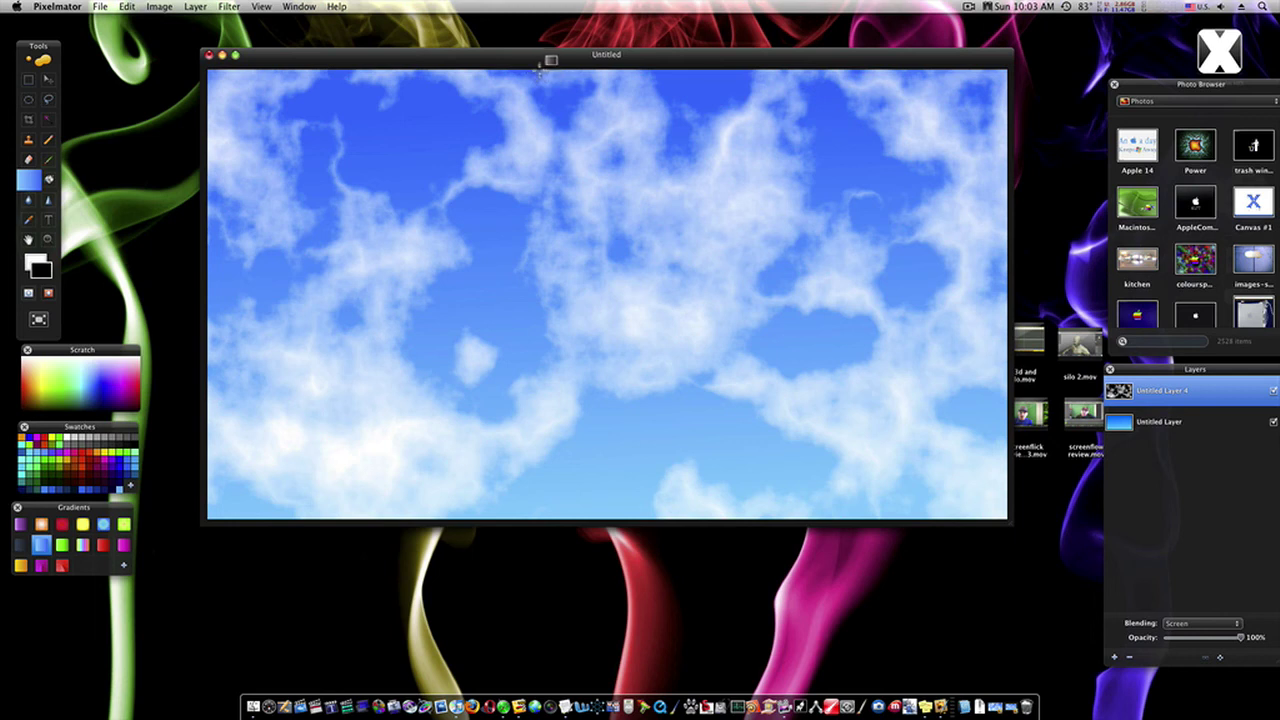
{"action": "left_click", "coordinate": [968, 7]}
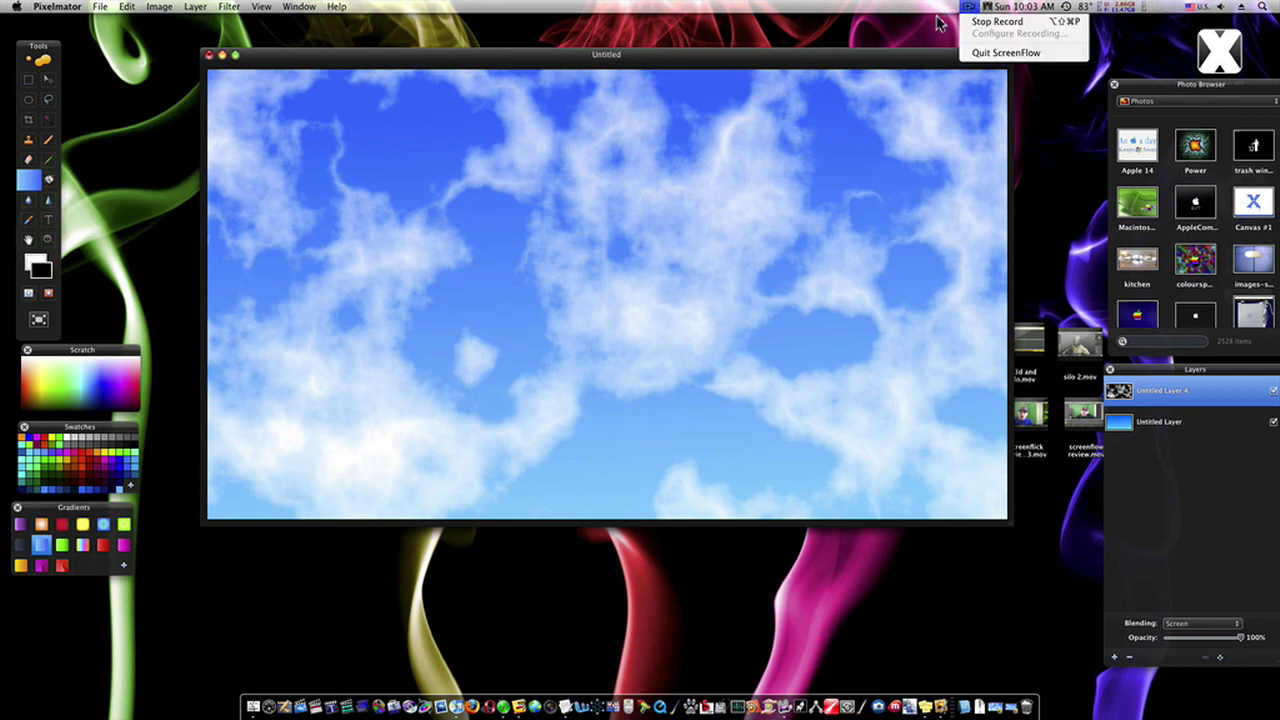